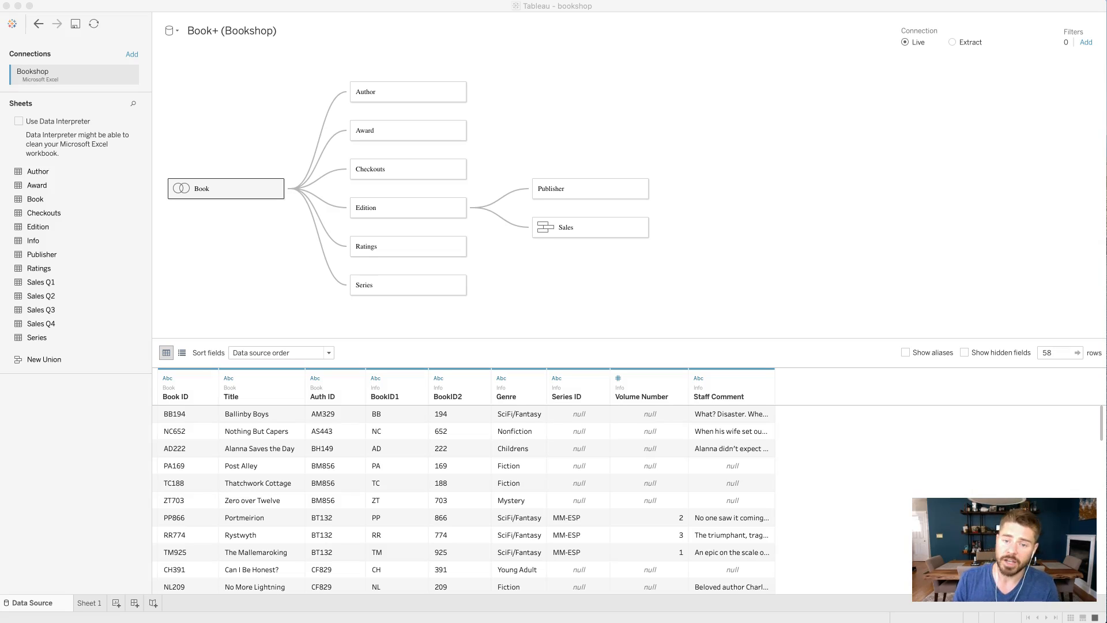
Switch from the data source view to the Sheet 1 worksheet
{"action": "left_click", "coordinate": [87, 603]}
{"action": "left_click", "coordinate": [51, 605]}
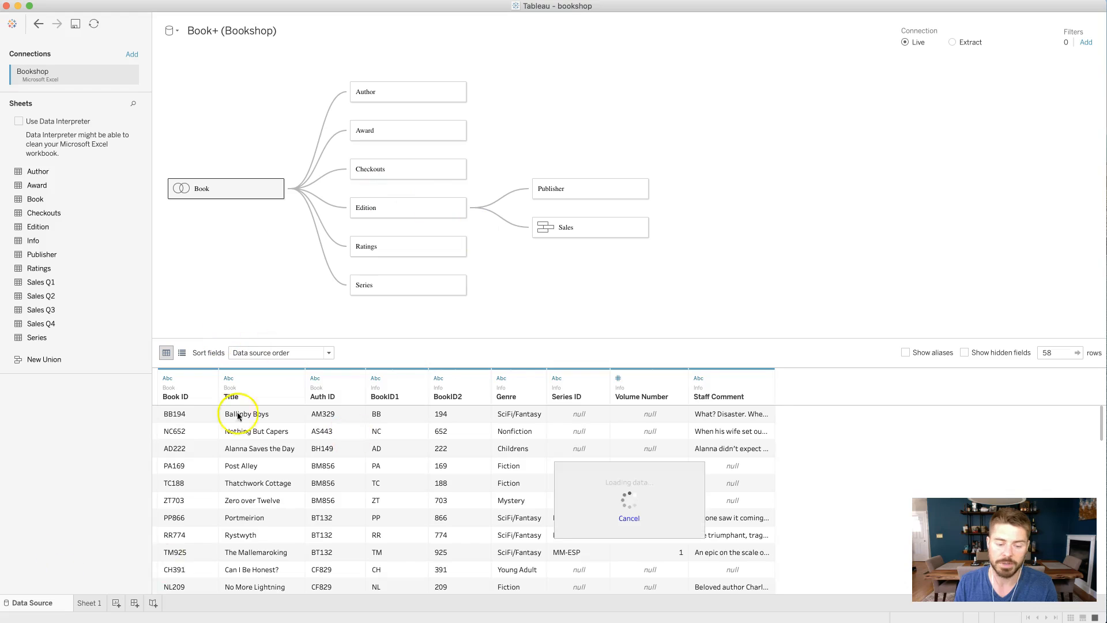
{"action": "left_click", "coordinate": [90, 603]}
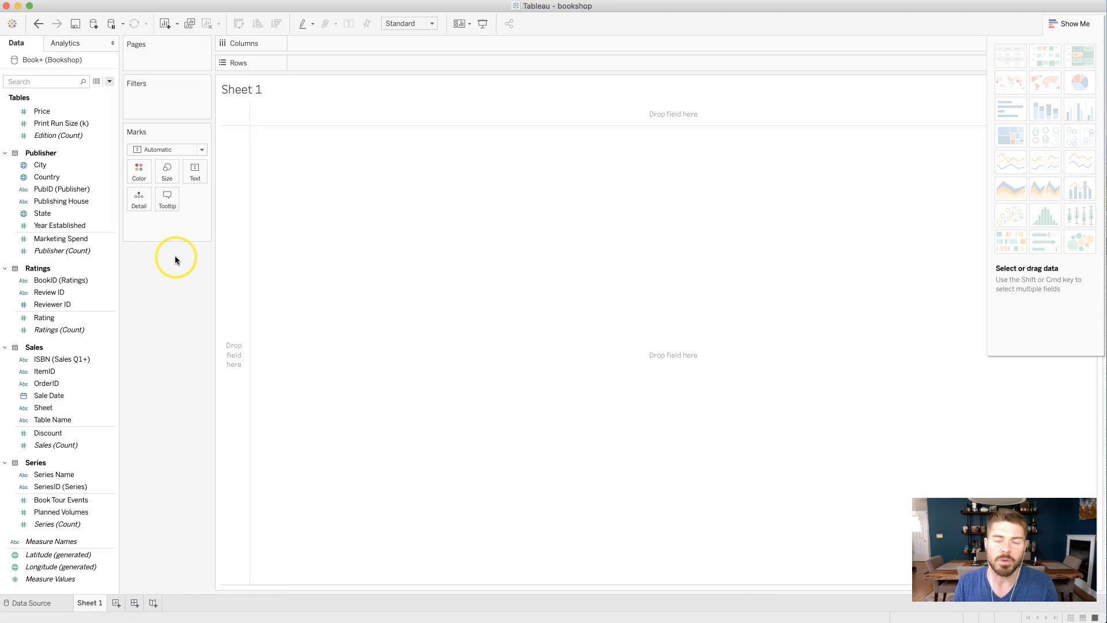
{"action": "left_click", "coordinate": [109, 82]}
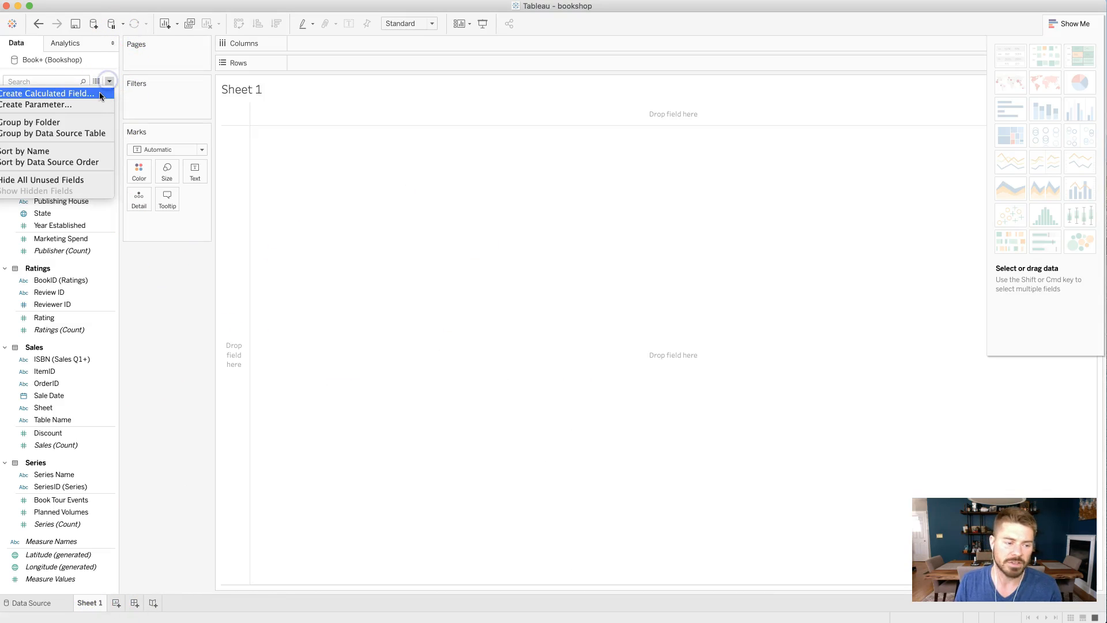
{"action": "left_click", "coordinate": [100, 94]}
{"action": "left_click_drag", "start_coordinate": [532, 200], "coordinate": [545, 159]}
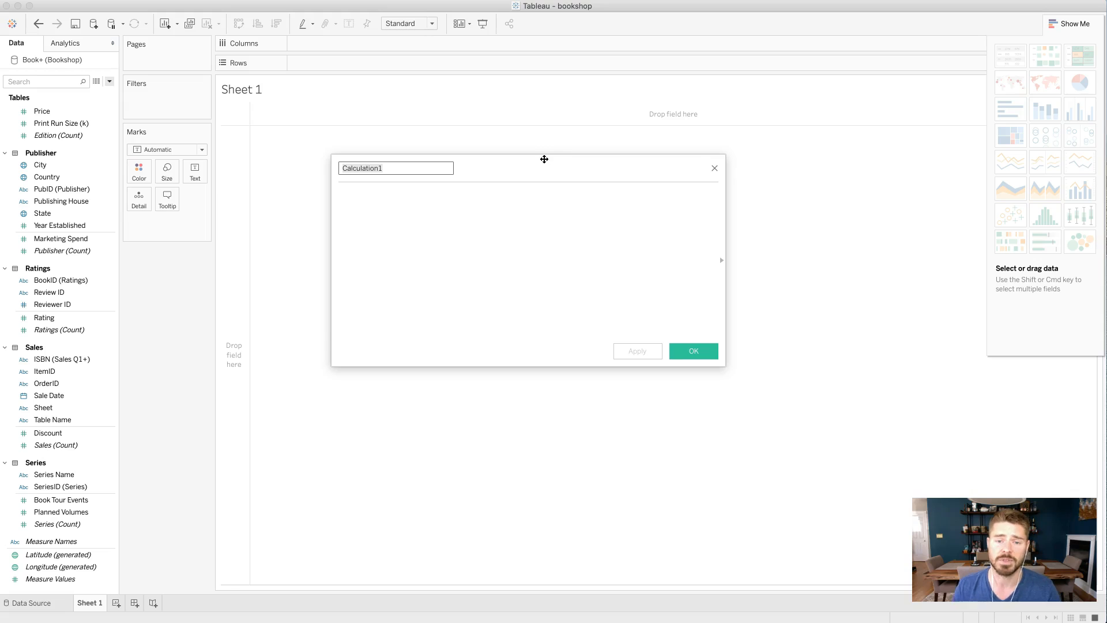
{"action": "left_click", "coordinate": [714, 168]}
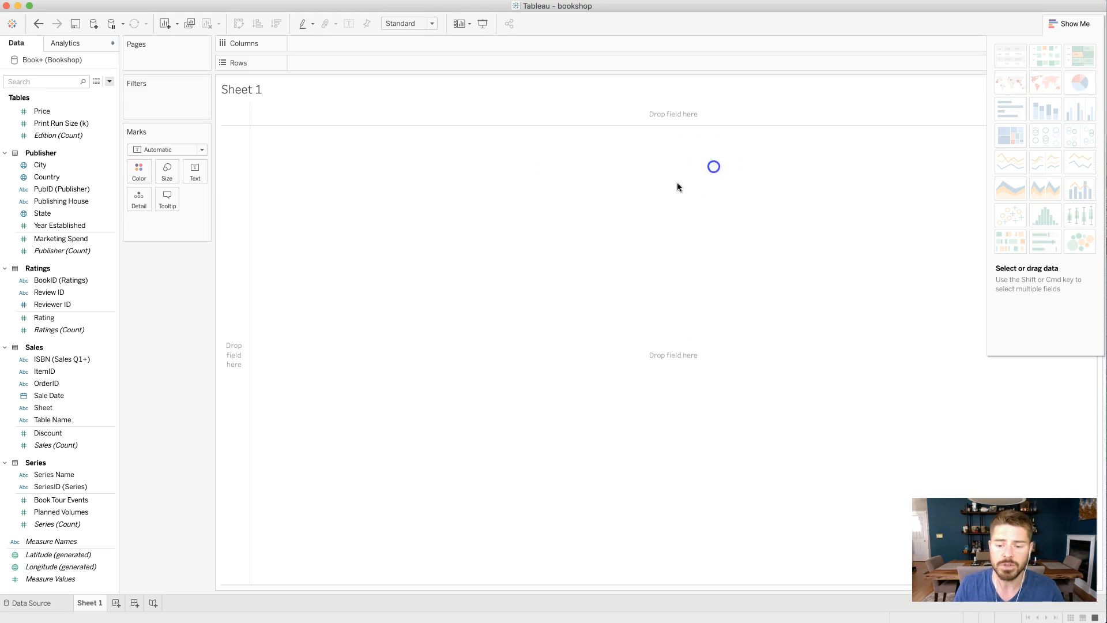
Examine the Discount values in the underlying data of the Sales table, comparing null rows with discounted ones
{"action": "left_click", "coordinate": [51, 433]}
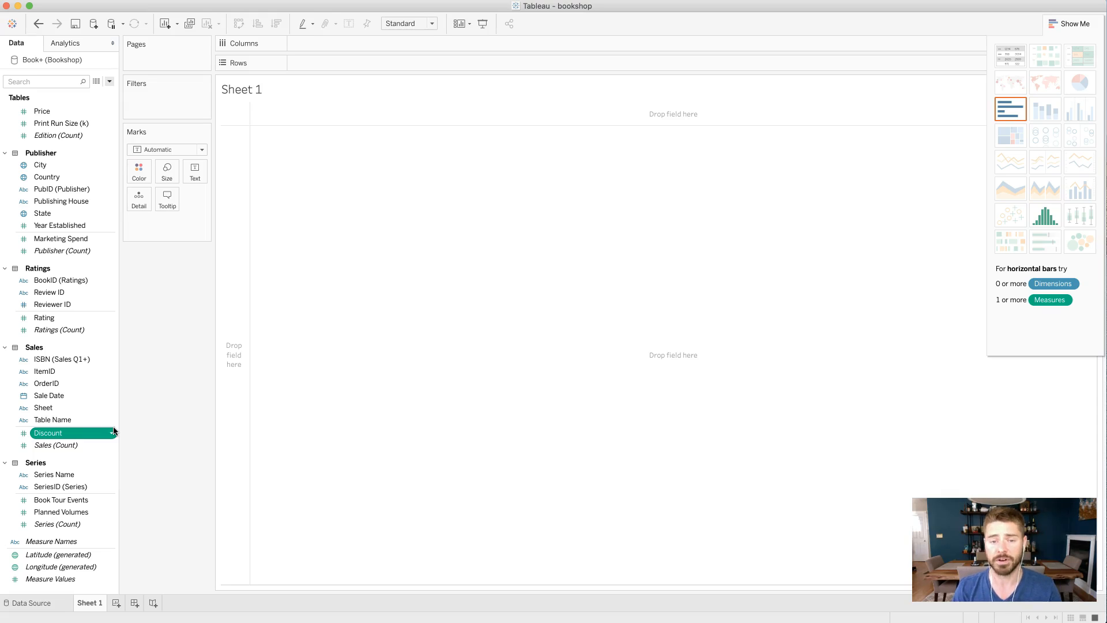
{"action": "left_click", "coordinate": [97, 81]}
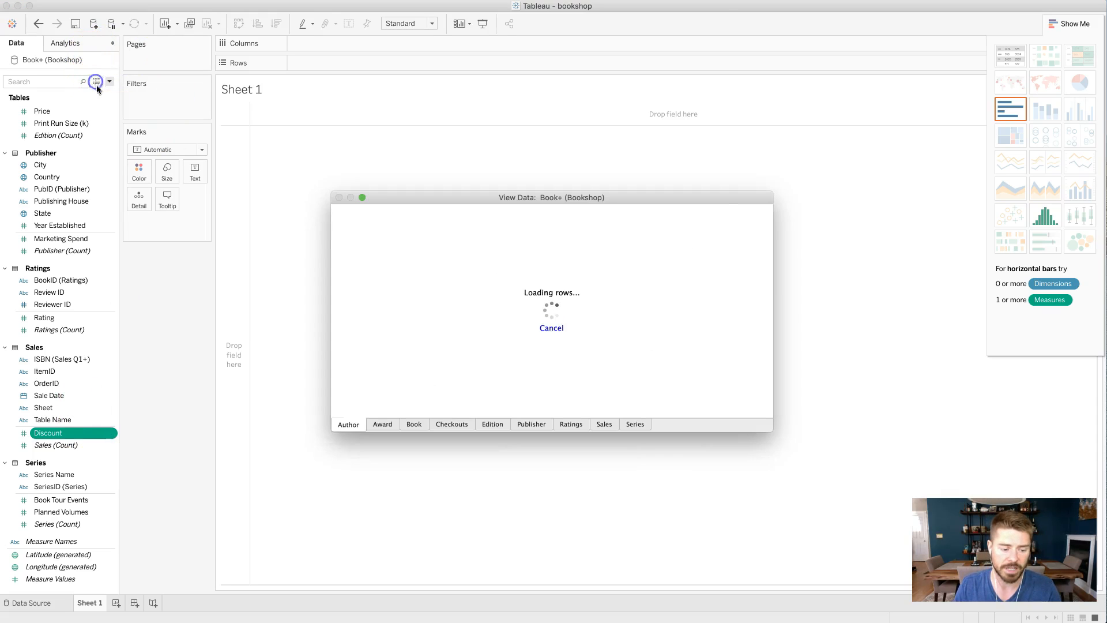
{"action": "left_click", "coordinate": [603, 425]}
{"action": "left_click", "coordinate": [716, 287]}
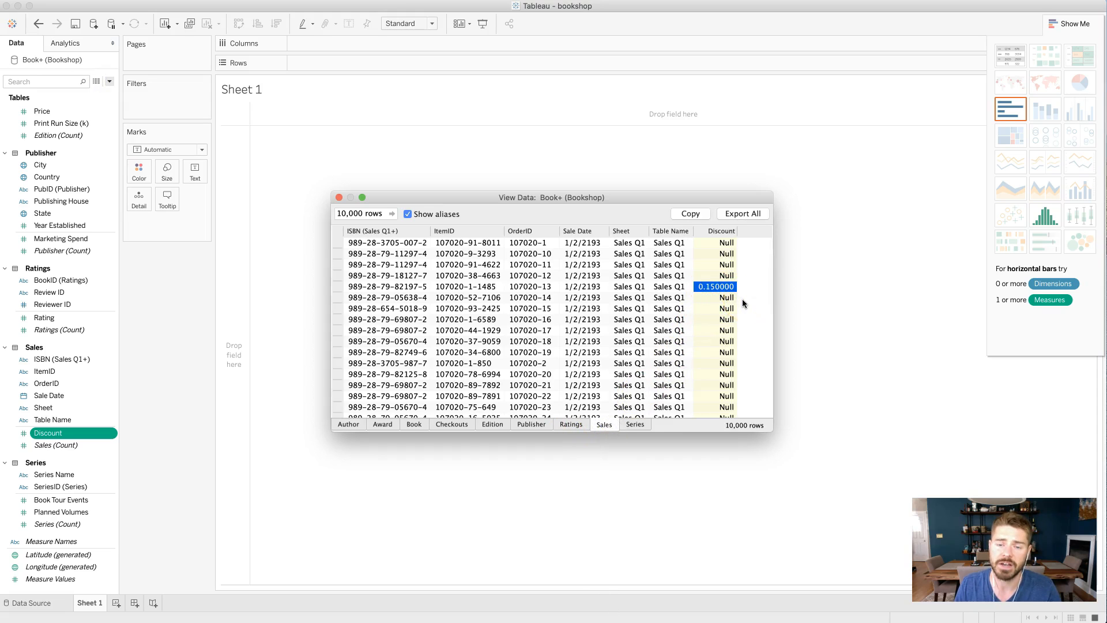
{"action": "left_click", "coordinate": [720, 290]}
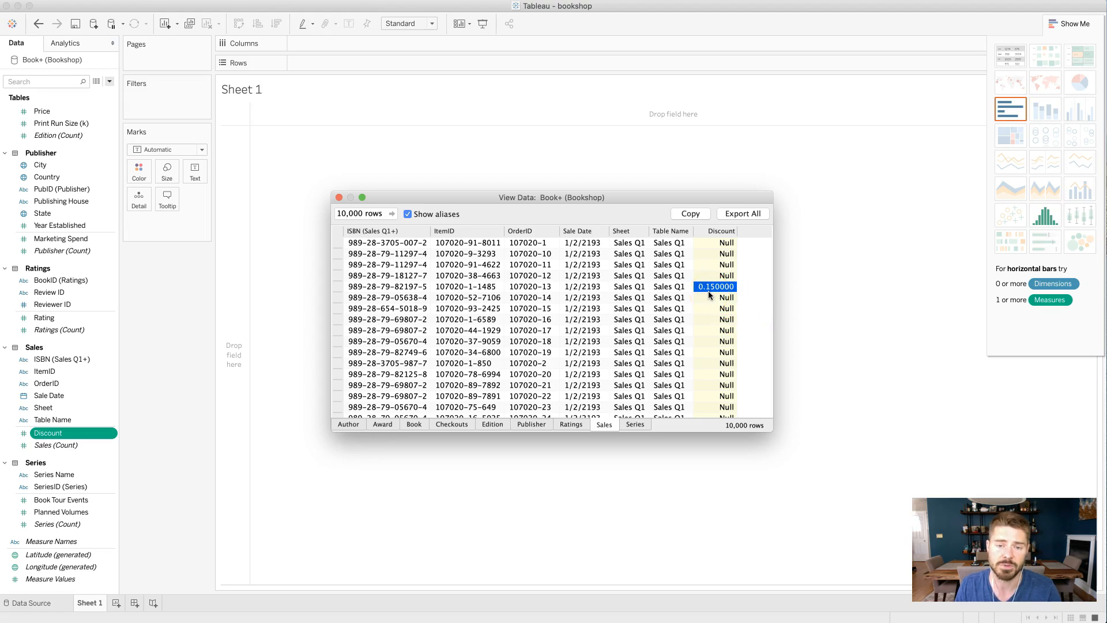
{"action": "left_click", "coordinate": [718, 243]}
{"action": "left_click", "coordinate": [719, 364]}
{"action": "left_click", "coordinate": [718, 243]}
{"action": "left_click", "coordinate": [720, 364]}
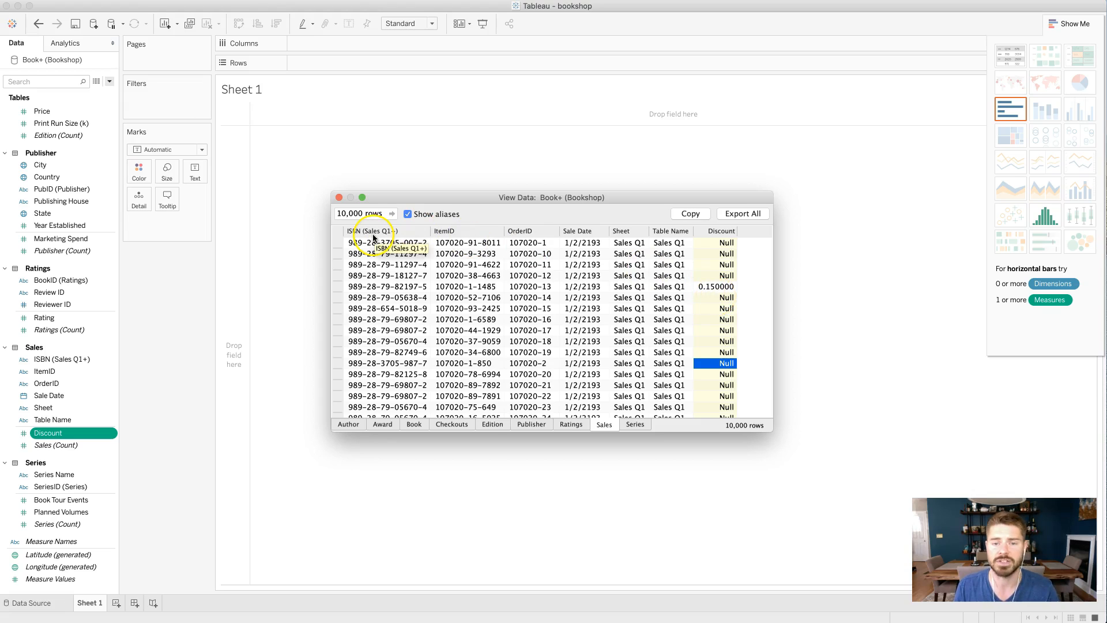
{"action": "left_click", "coordinate": [338, 198]}
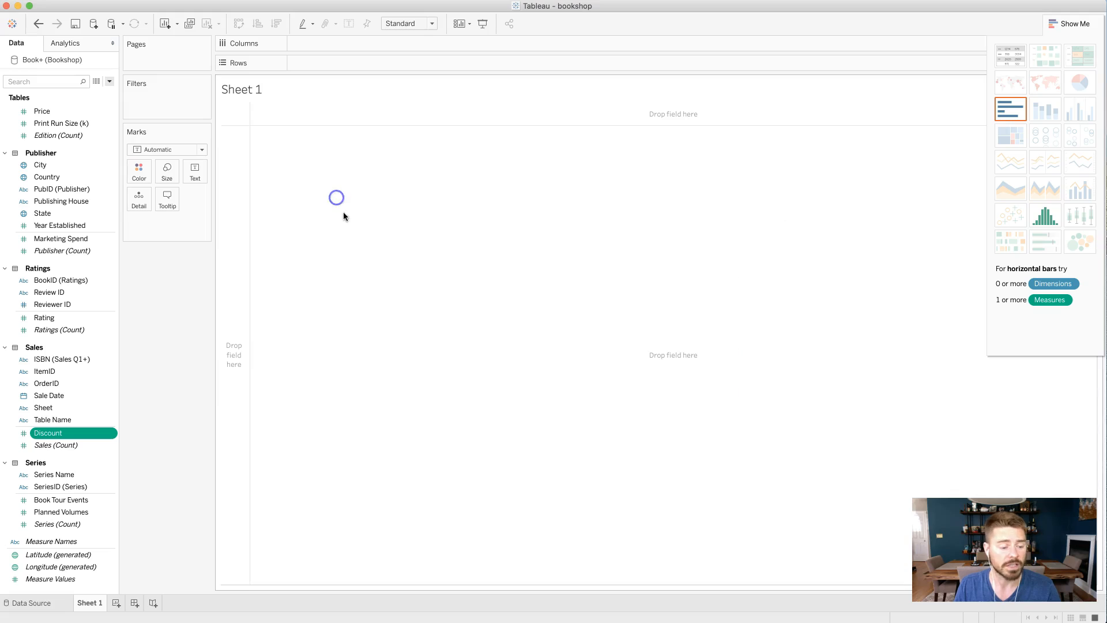
Create a calculated field named RevenueWithoutDiscount
{"action": "left_click", "coordinate": [109, 82]}
{"action": "left_click", "coordinate": [99, 90]}
{"action": "double_click", "coordinate": [363, 168]}
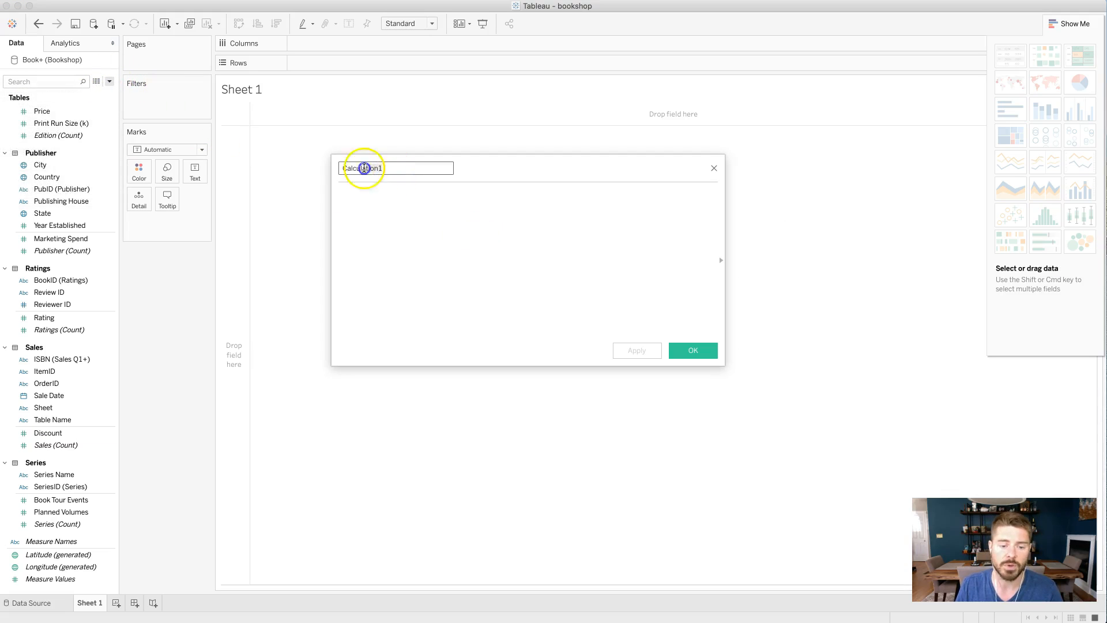
{"action": "type", "text": "Revneu"}
{"action": "key", "text": "BackSpace"}
{"action": "key", "text": "BackSpace"}
{"action": "key", "text": "BackSpace"}
{"action": "type", "text": "enuw"}
{"action": "key", "text": "BackSpace"}
{"action": "type", "text": "eWithoutDiscount"}
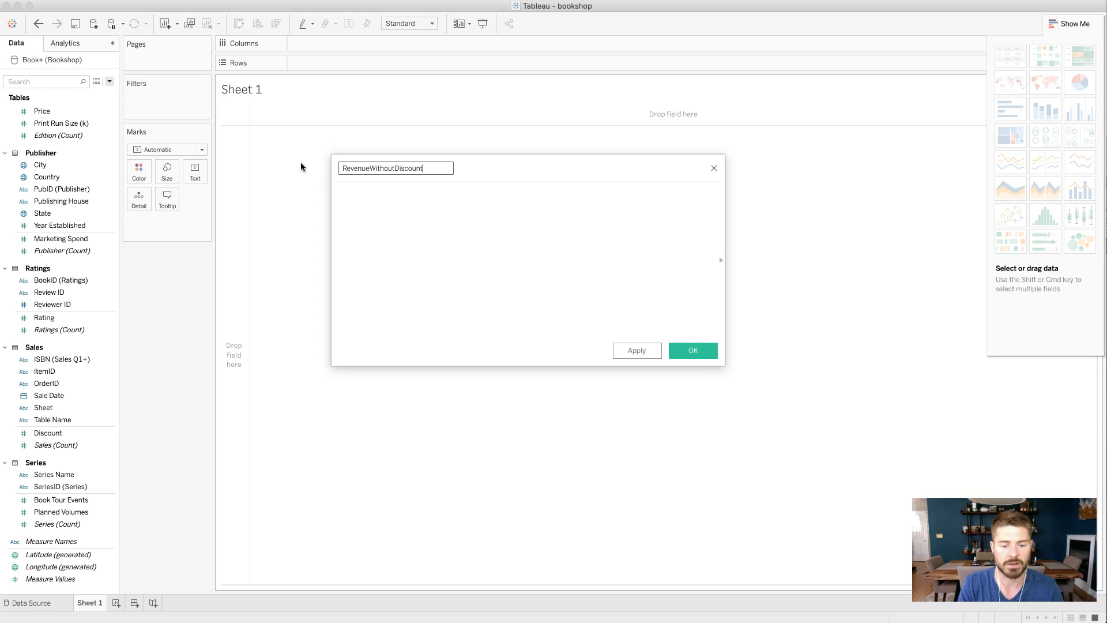
{"action": "key", "text": "Tab"}
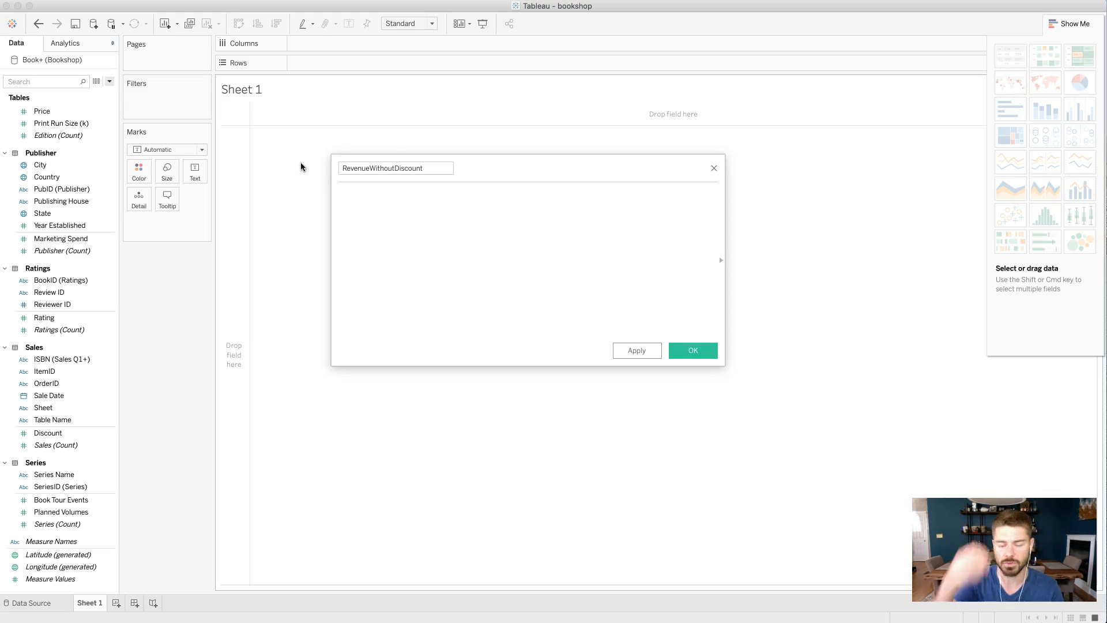
Enter the formula {FIXED [OrderID], [ItemID]: Sum(Price)} for the RevenueWithoutDiscount calculation
{"action": "type", "text": "["}
{"action": "key", "text": "BackSpace"}
{"action": "type", "text": "{"}
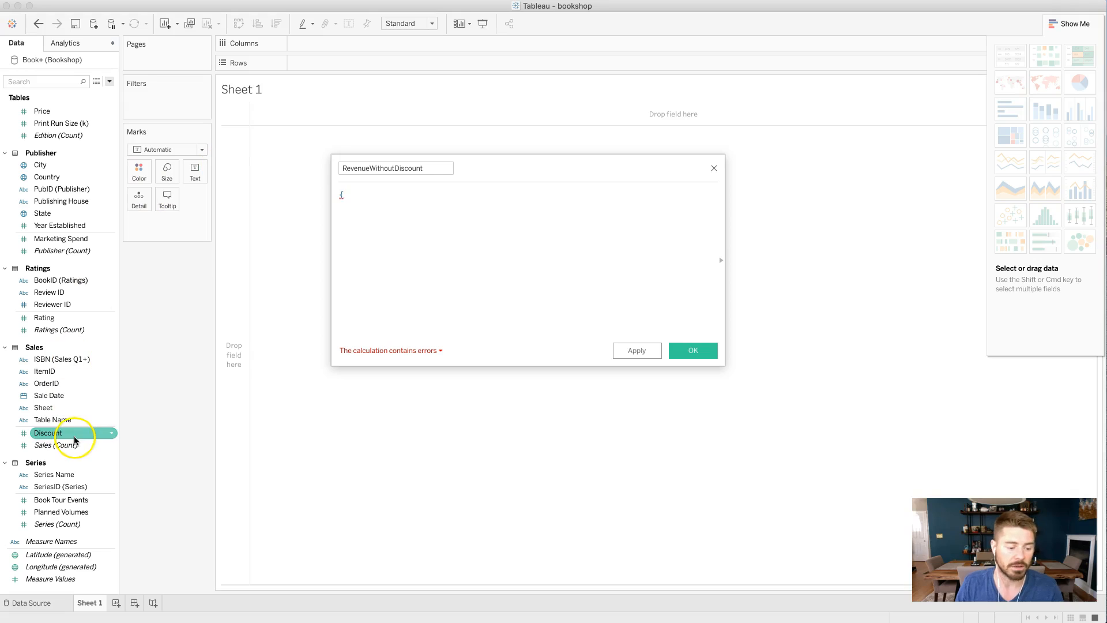
{"action": "left_click", "coordinate": [464, 280]}
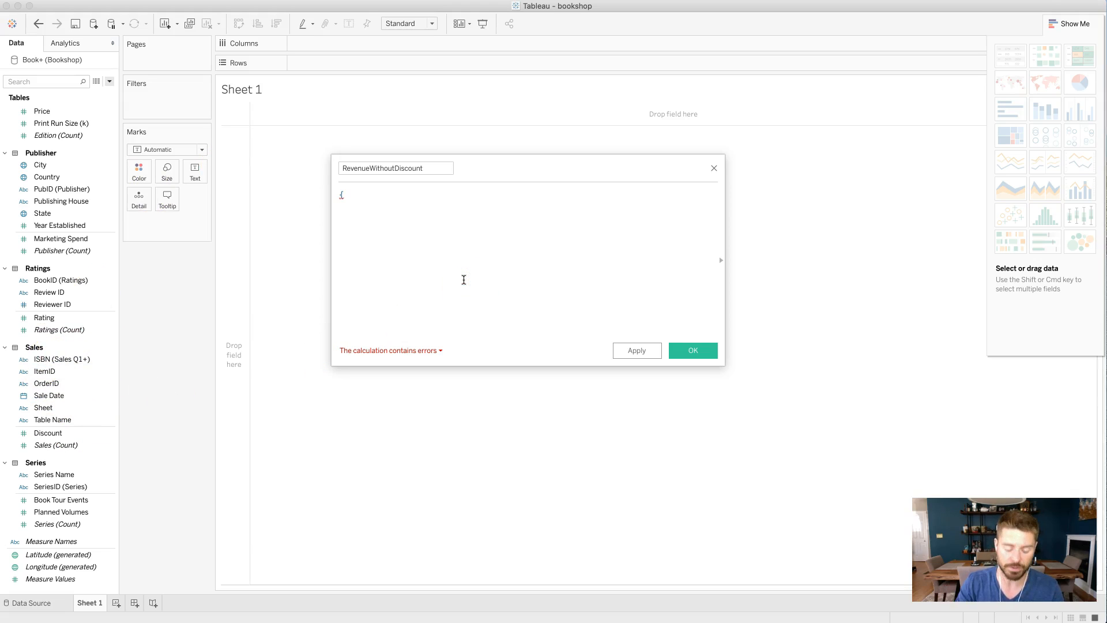
{"action": "type", "text": "FIXED"}
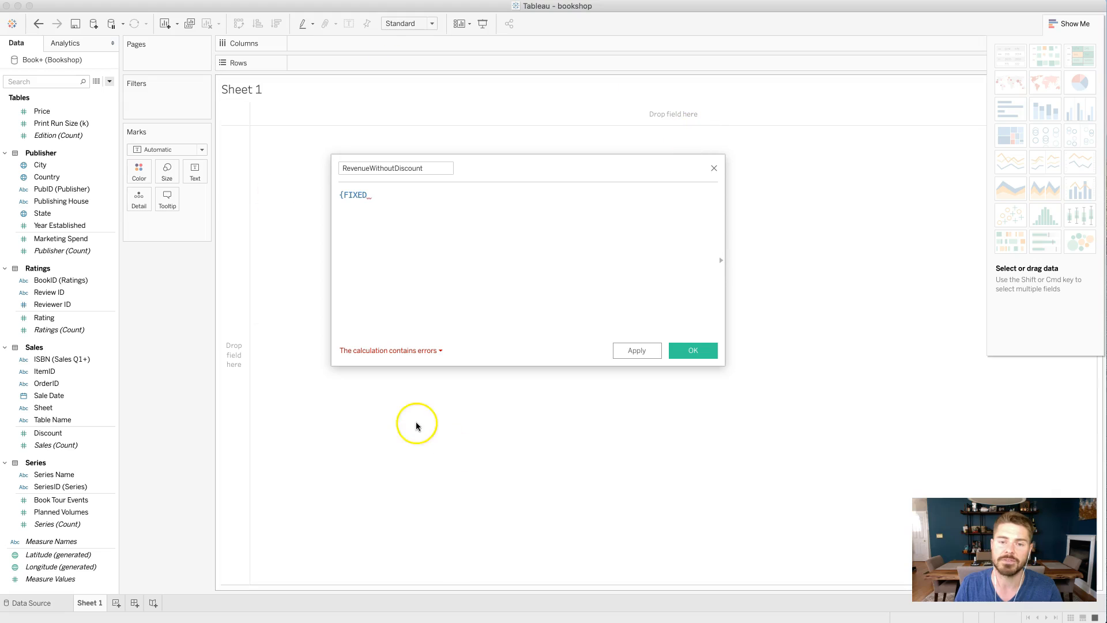
{"action": "type", "text": "[O"}
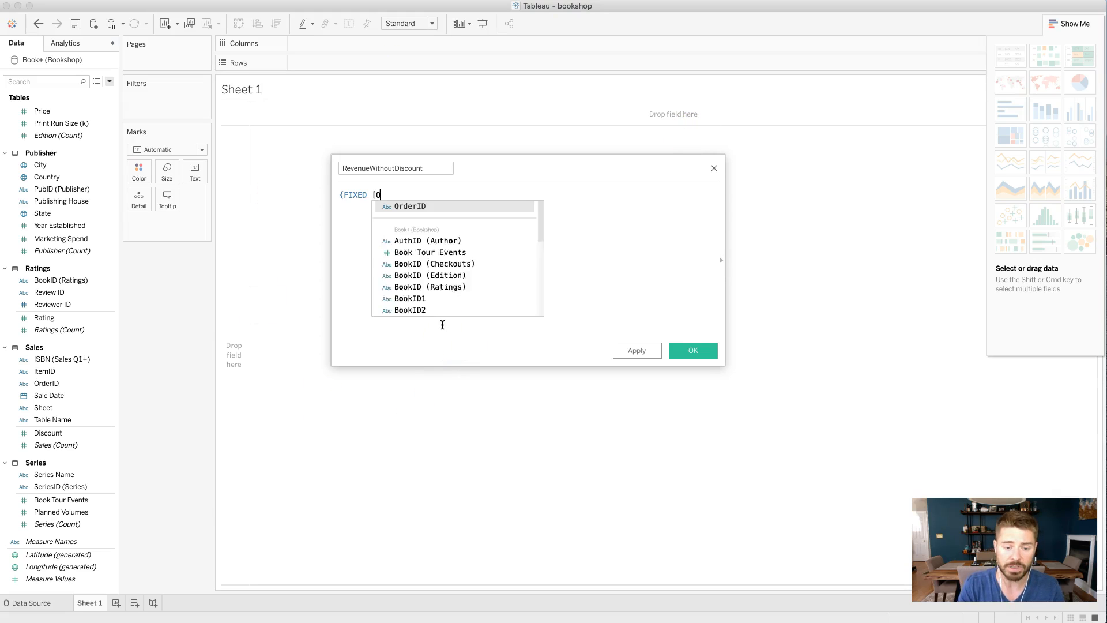
{"action": "type", "text": "rderID], p"}
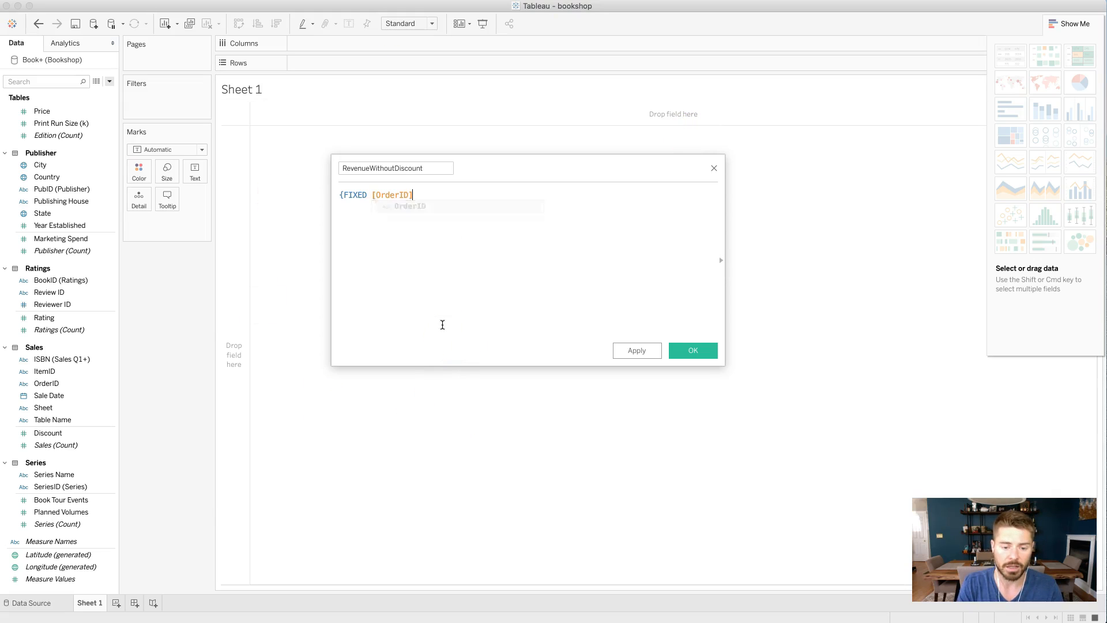
{"action": "type", "text": "i"}
{"action": "key", "text": "BackSpace"}
{"action": "key", "text": "BackSpace"}
{"action": "type", "text": "["}
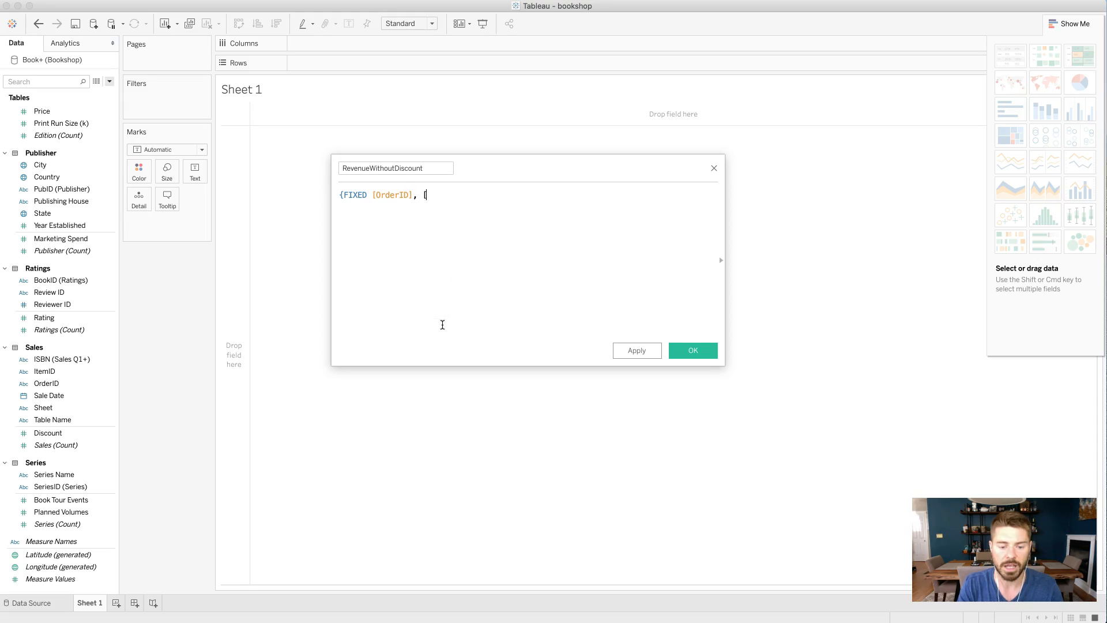
{"action": "type", "text": "ItemID]: "}
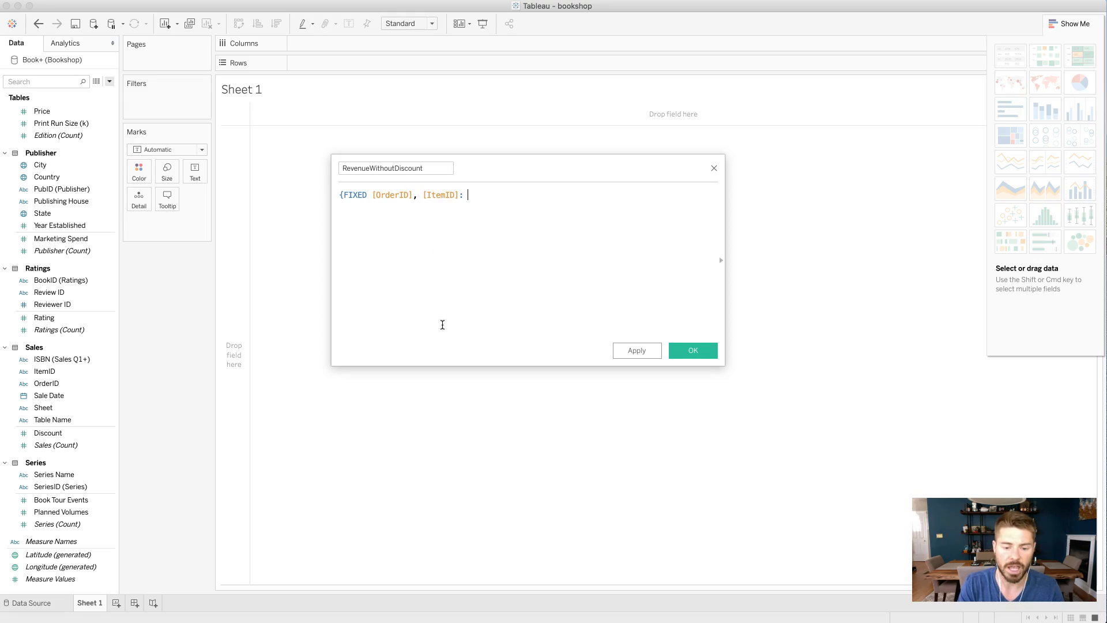
{"action": "type", "text": "Sum(P"}
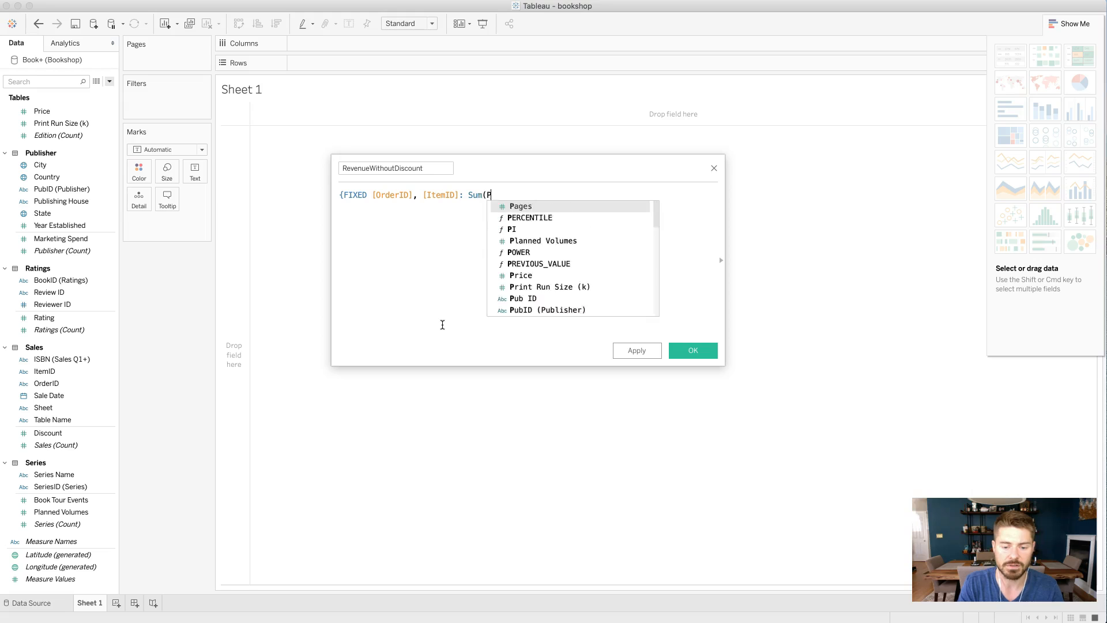
{"action": "type", "text": "rice)}"}
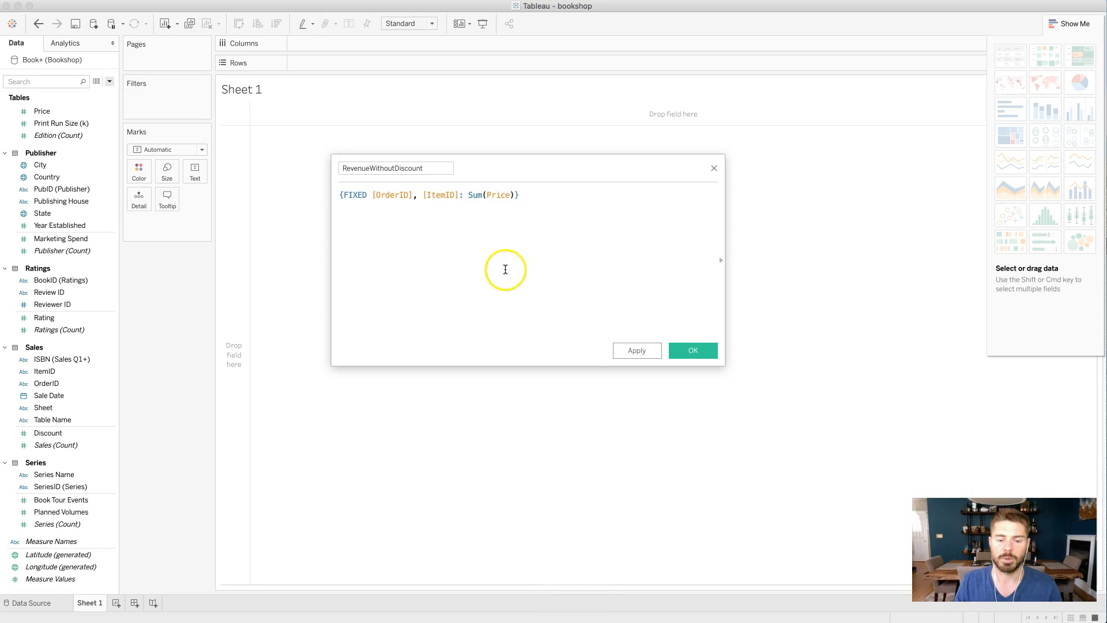
Review the formula's Sum(Price) aggregation and its OrderID and ItemID dimensions, and save the RevenueWithoutDiscount calculated field
{"action": "double_click", "coordinate": [498, 194]}
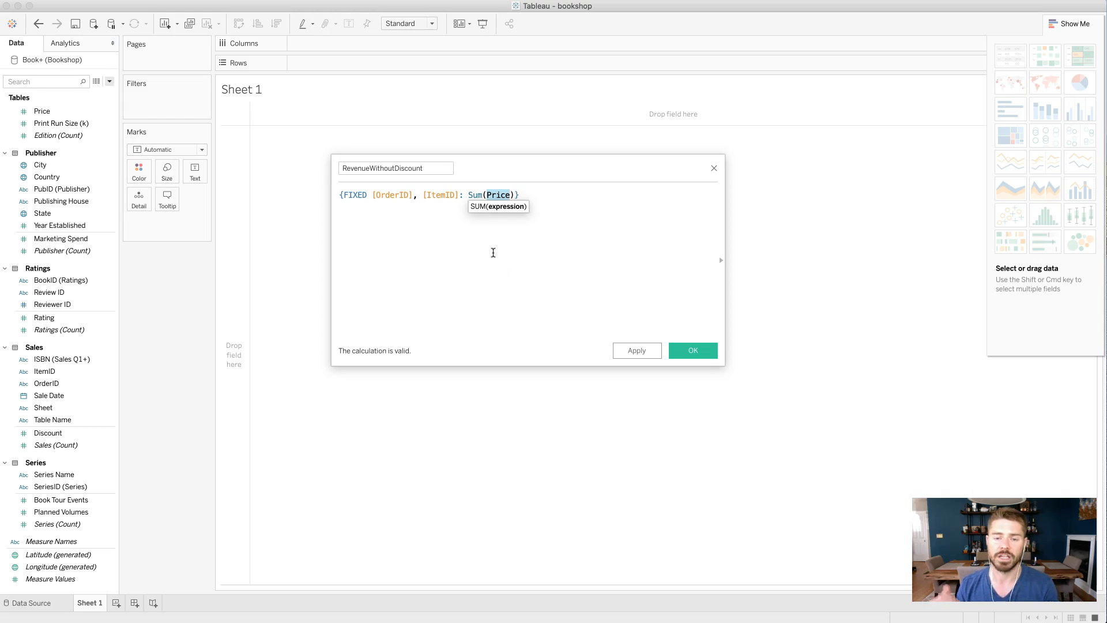
{"action": "double_click", "coordinate": [475, 195]}
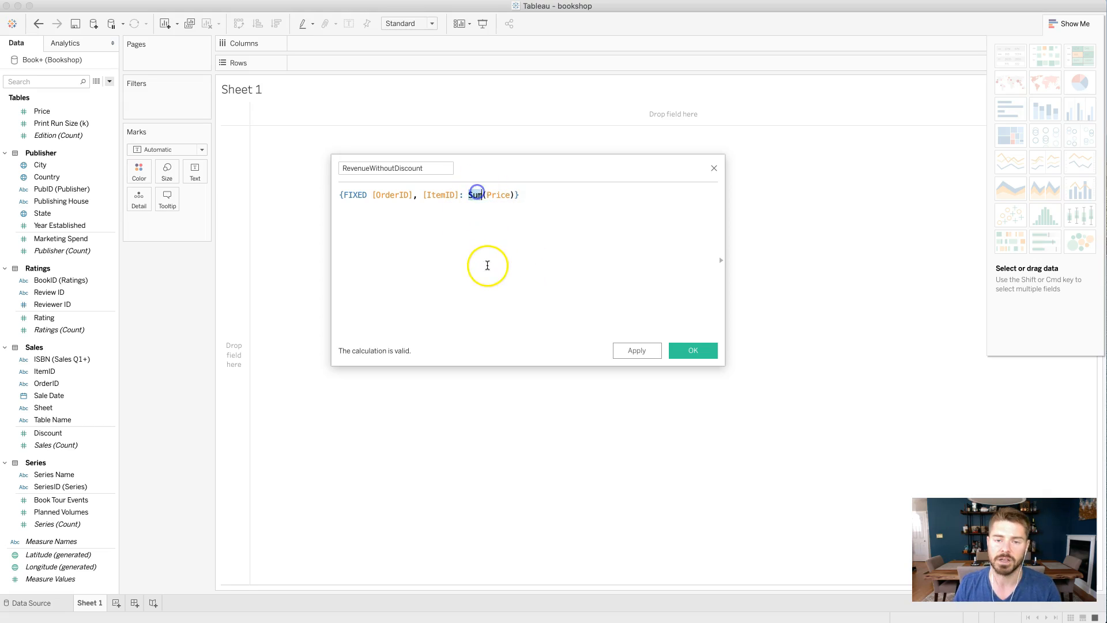
{"action": "left_click_drag", "start_coordinate": [373, 195], "coordinate": [463, 196]}
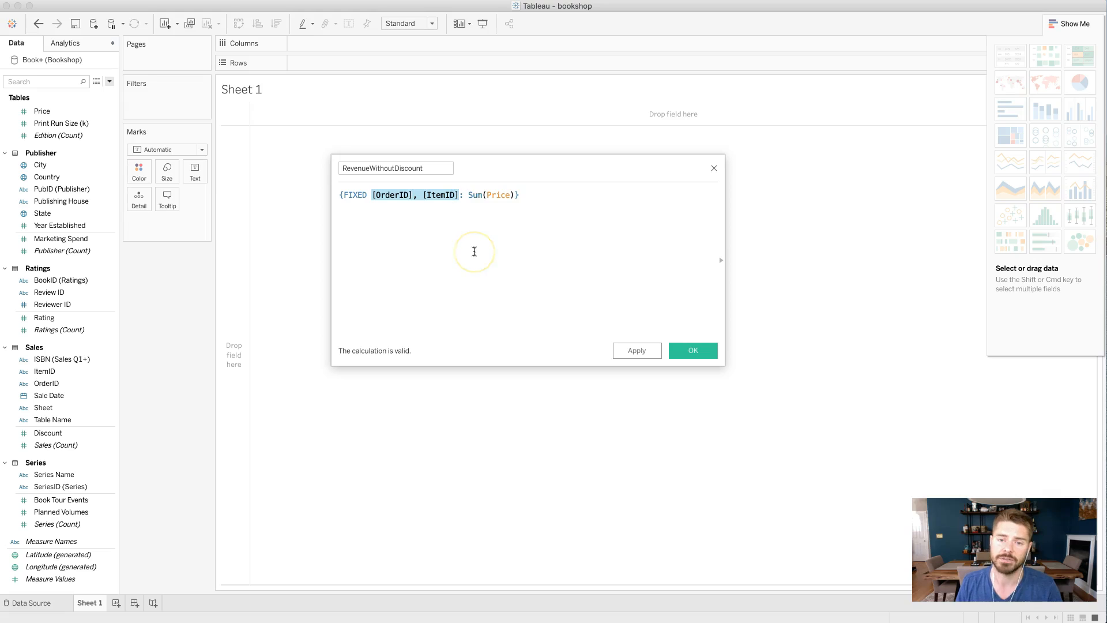
{"action": "left_click_drag", "start_coordinate": [468, 195], "coordinate": [510, 195]}
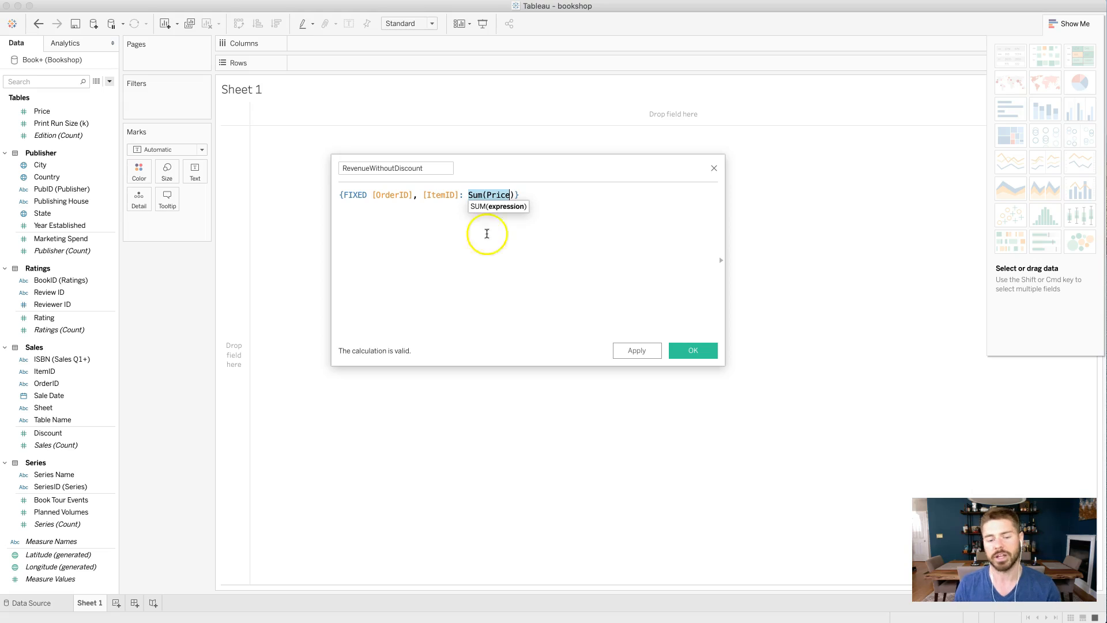
{"action": "left_click", "coordinate": [528, 193]}
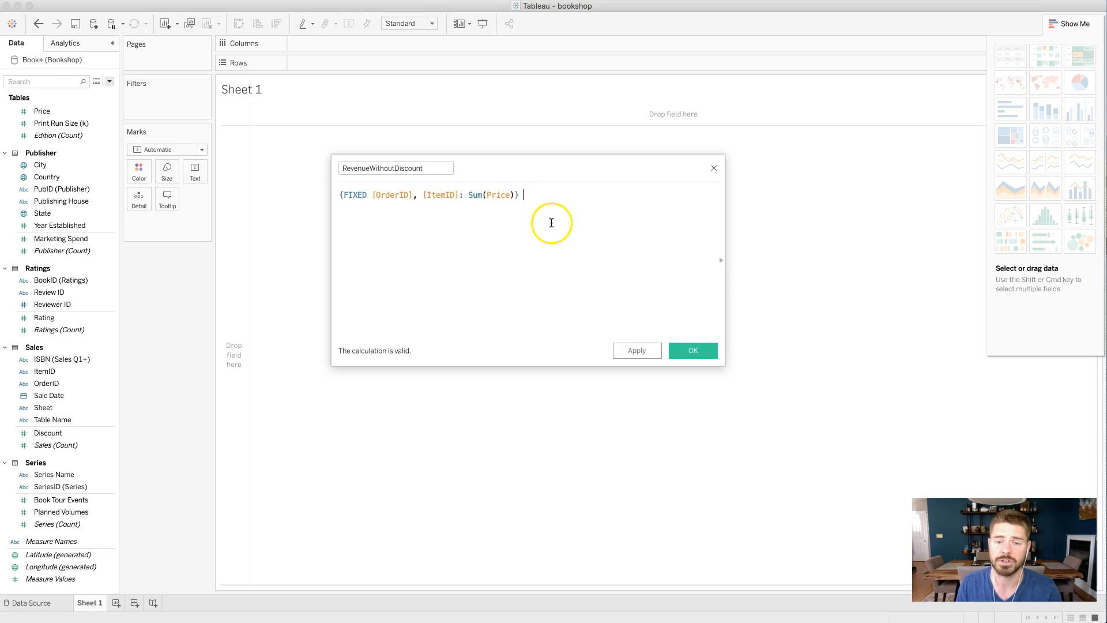
{"action": "left_click_drag", "start_coordinate": [525, 231], "coordinate": [478, 263]}
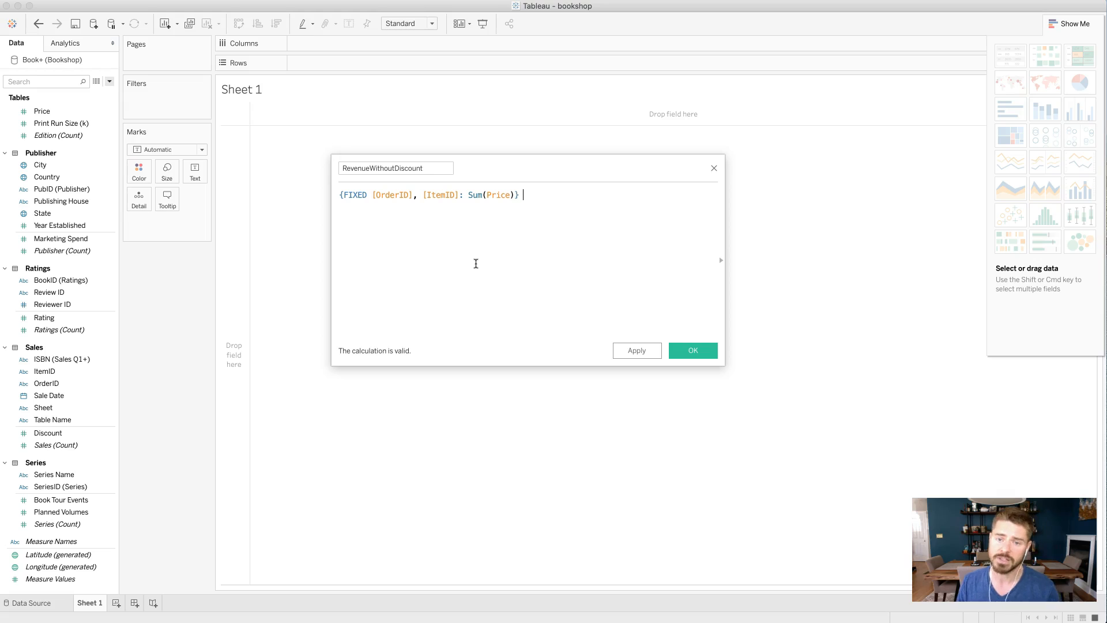
{"action": "left_click_drag", "start_coordinate": [431, 274], "coordinate": [686, 299]}
{"action": "left_click", "coordinate": [693, 360]}
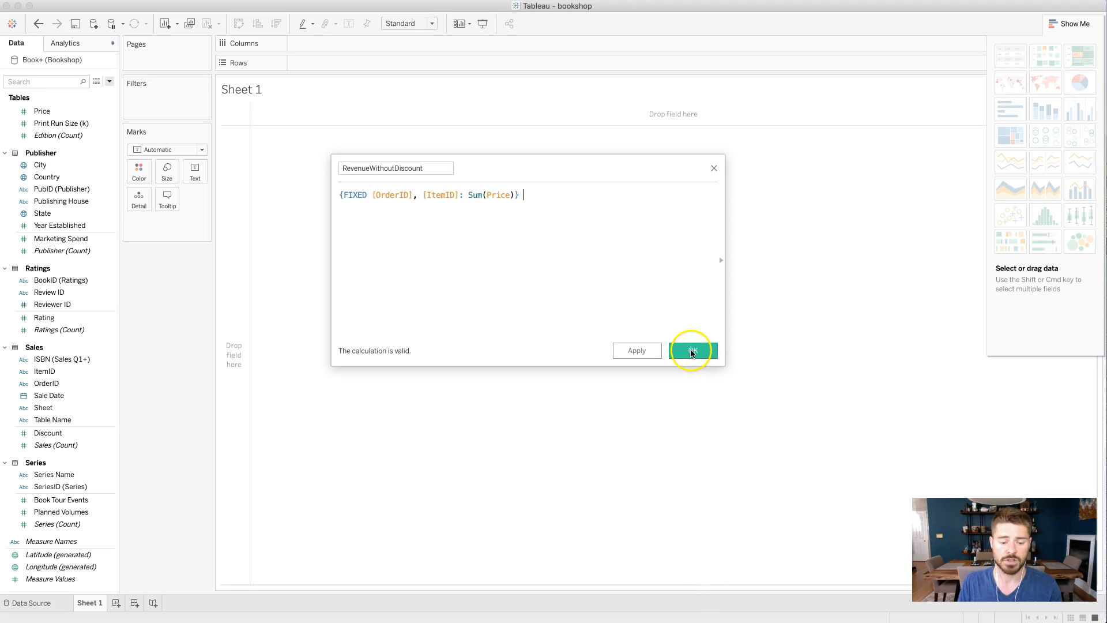
Create a calculated field named RevenueWithDiscount
{"action": "left_click", "coordinate": [110, 80]}
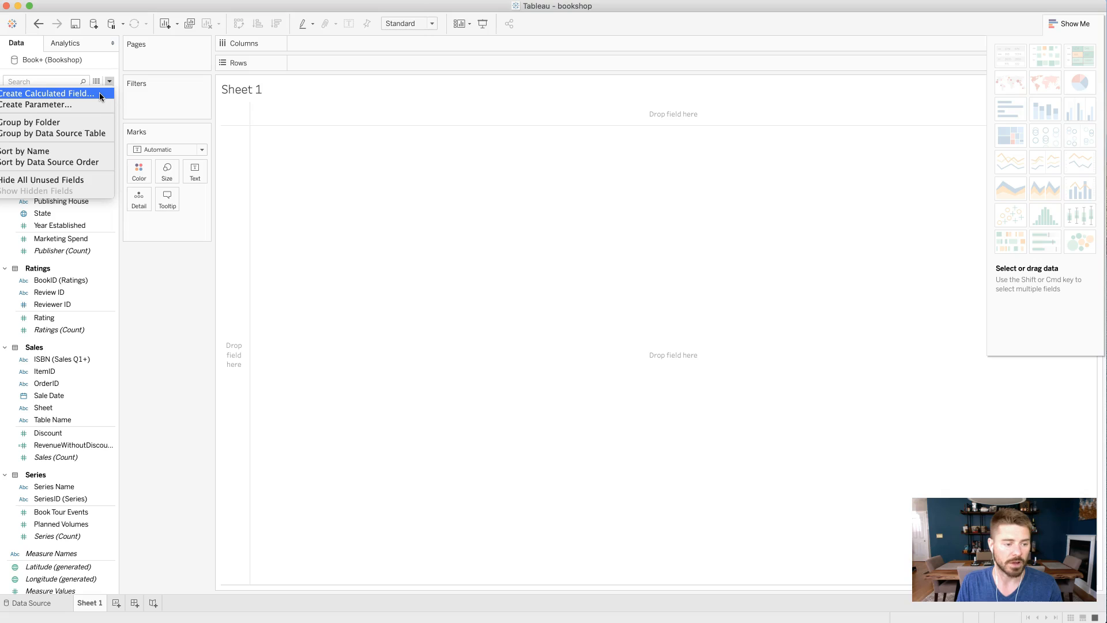
{"action": "left_click", "coordinate": [99, 93]}
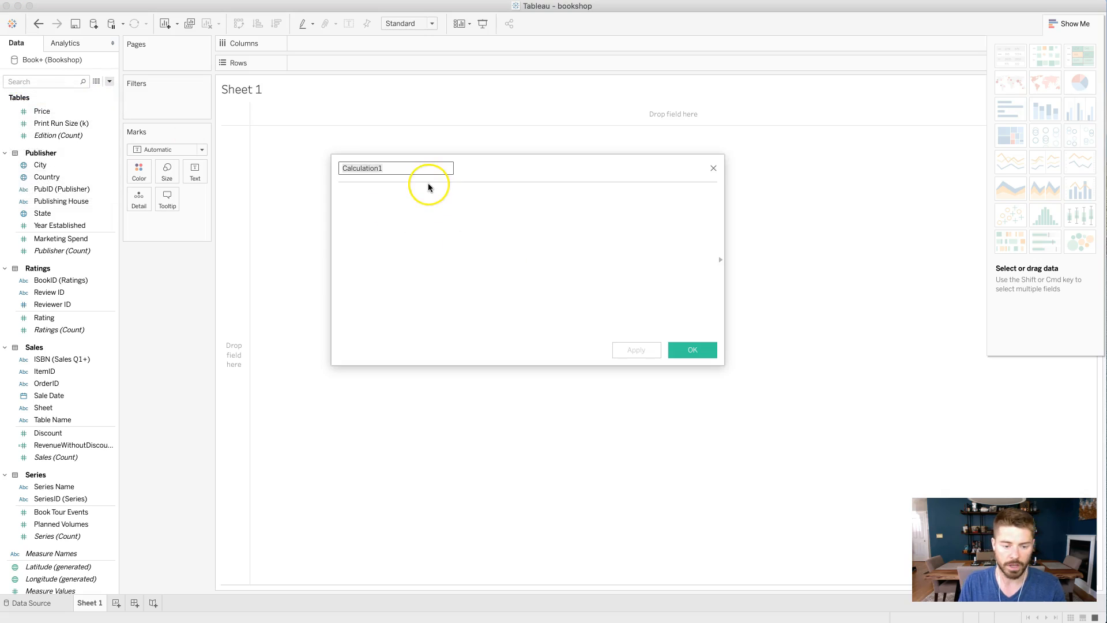
{"action": "type", "text": "RevenueWith"}
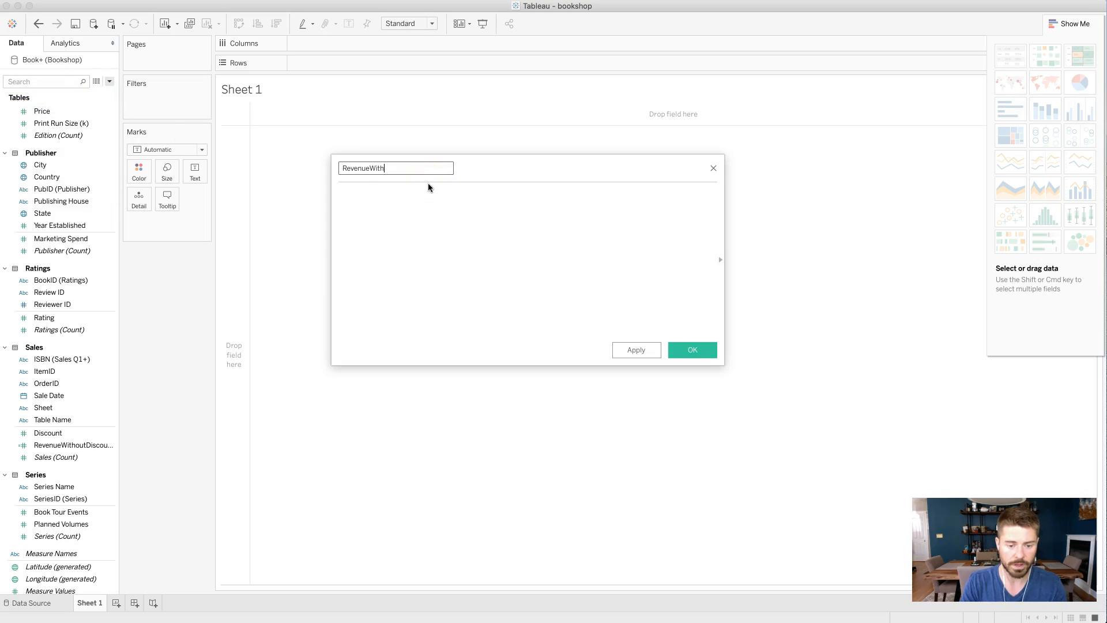
{"action": "type", "text": "Didcount"}
{"action": "key", "text": "Tab"}
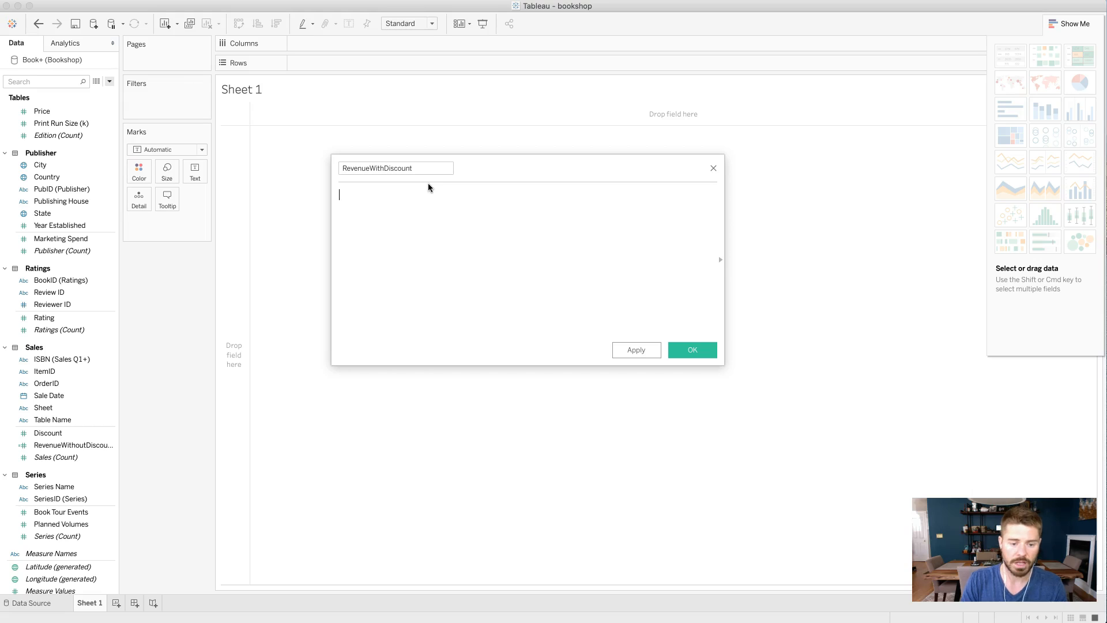
Start the RevenueWithDiscount formula with a FIXED expression on the dimensions [OrderID] and [ItemID]
{"action": "type", "text": "{FIXED"}
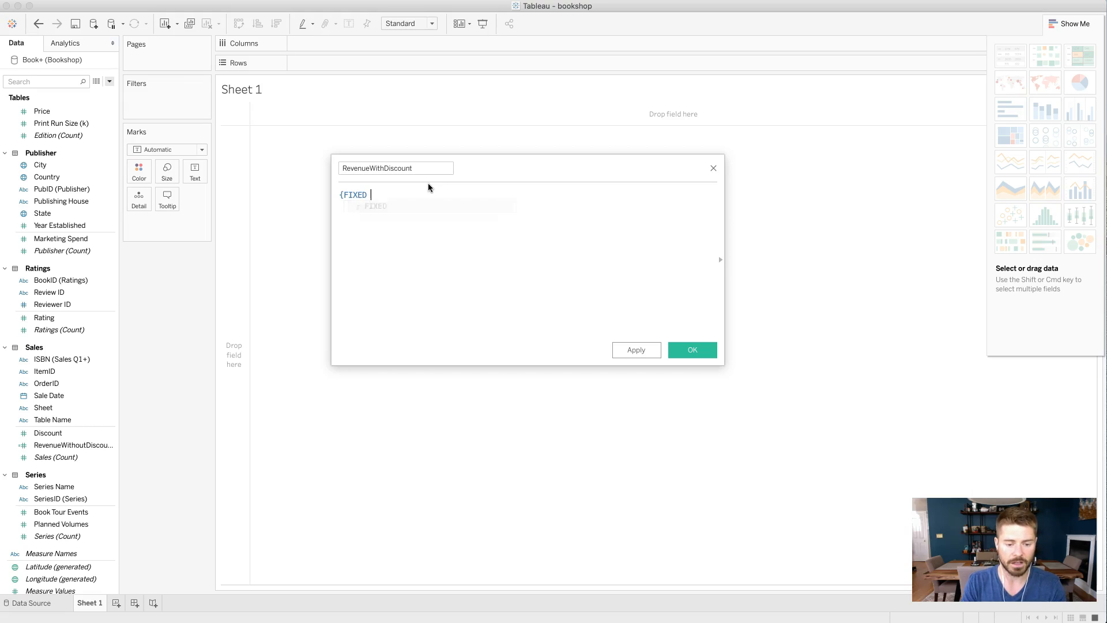
{"action": "type", "text": " [OrderID], p"}
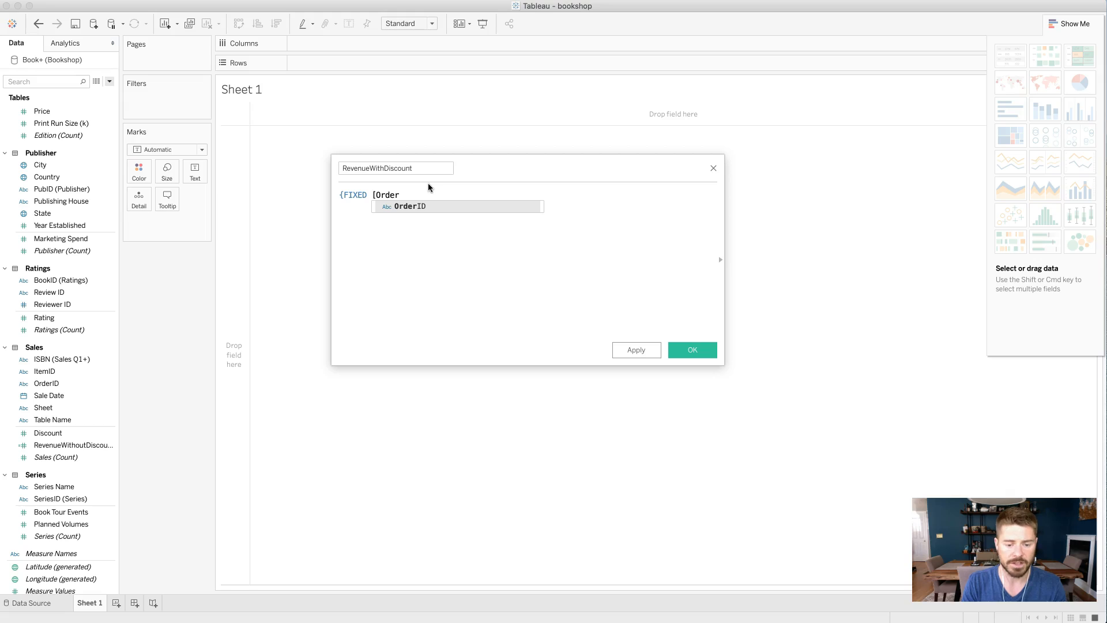
{"action": "key", "text": "Return"}
{"action": "type", "text": ", pt"}
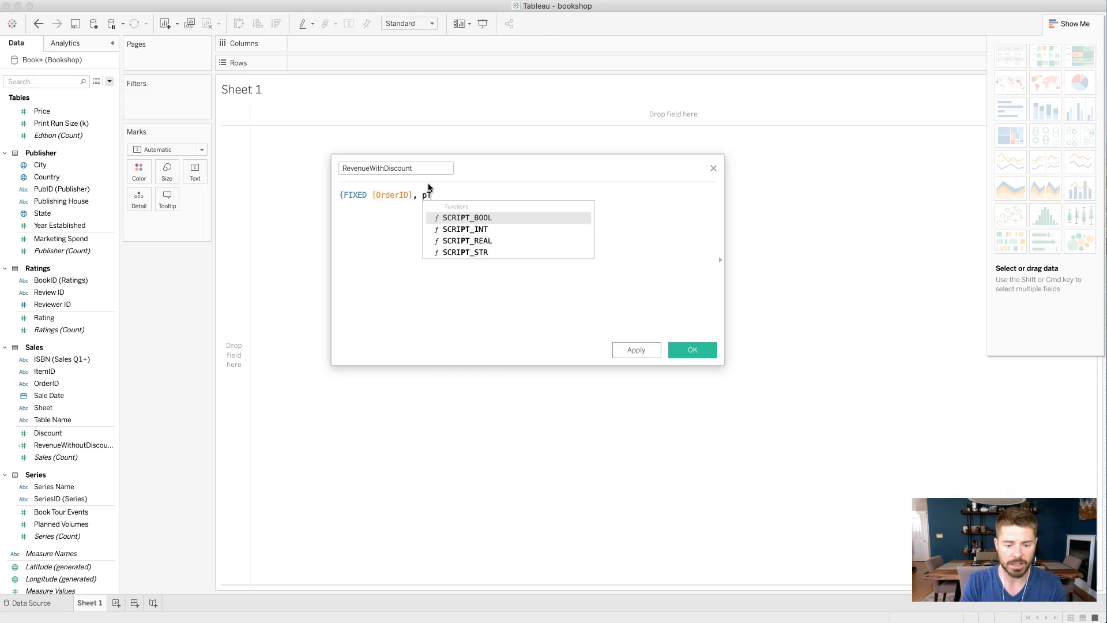
{"action": "key", "text": "BackSpace"}
{"action": "key", "text": "BackSpace"}
{"action": "type", "text": "i"}
{"action": "key", "text": "Return"}
Complete the FIXED expression with the aggregation SUM(Price*(1 - Discount)) and its closing brace
{"action": "type", "text": ": SUM(Pri"}
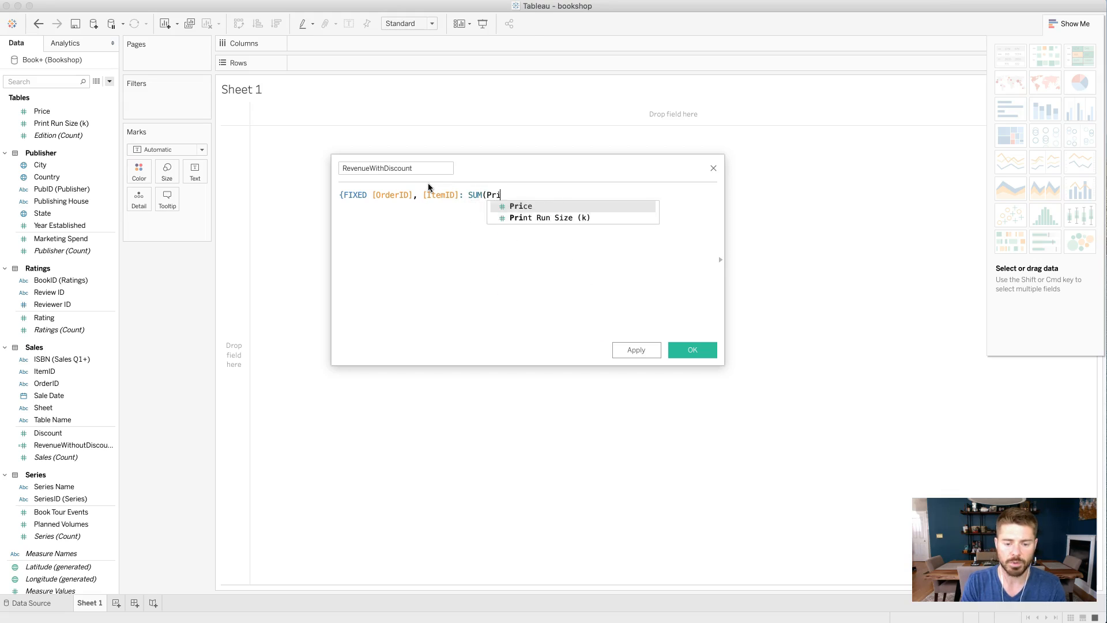
{"action": "key", "text": "Return"}
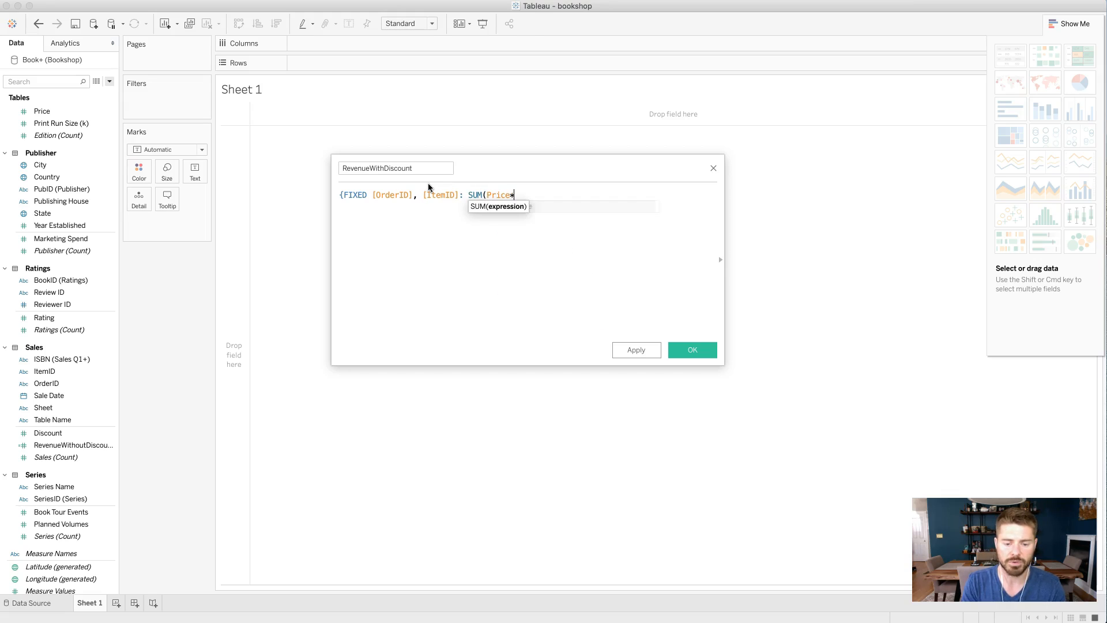
{"action": "type", "text": "*(1 - "}
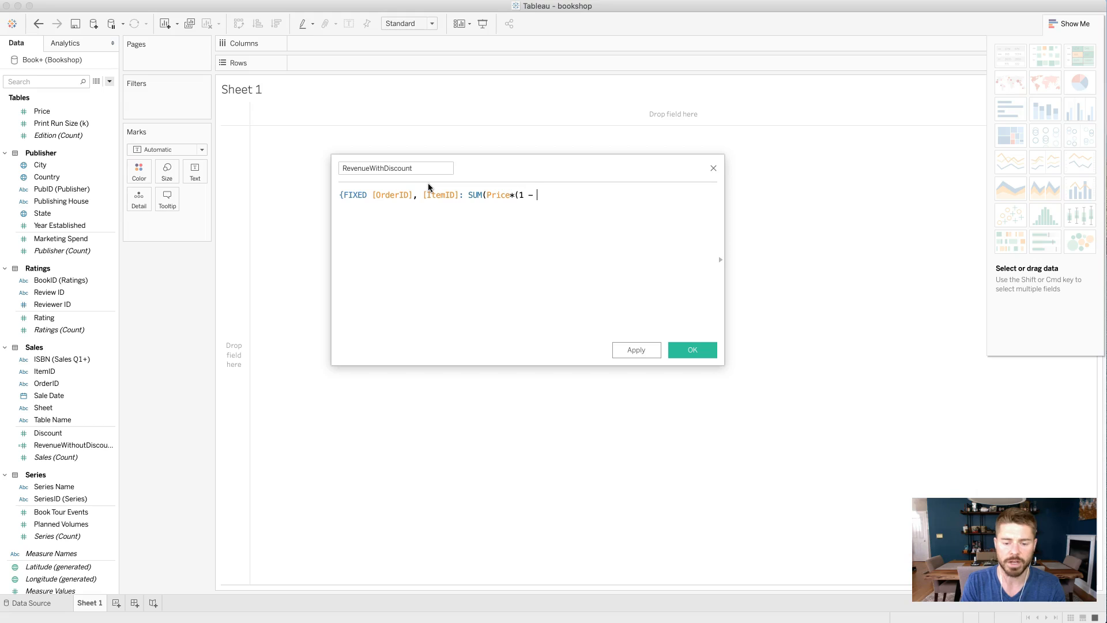
{"action": "type", "text": "Discount"}
{"action": "key", "text": "Return"}
{"action": "type", "text": "))}"}
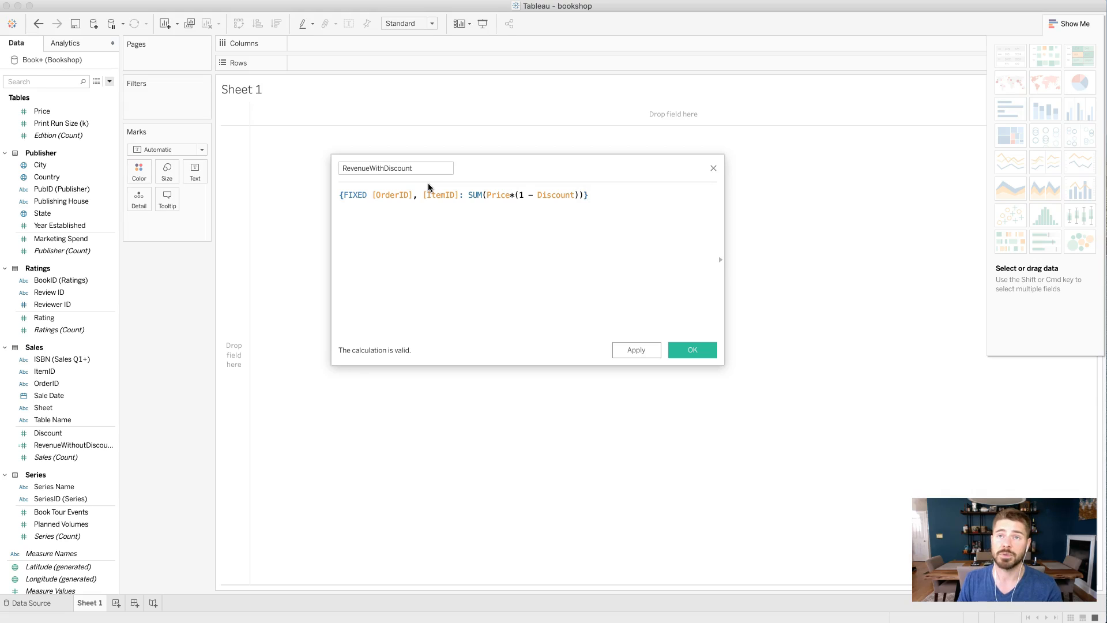
Review the 1 - Discount part of the formula and save the RevenueWithDiscount calculated field
{"action": "left_click", "coordinate": [540, 195]}
{"action": "left_click_drag", "start_coordinate": [540, 196], "coordinate": [577, 197]}
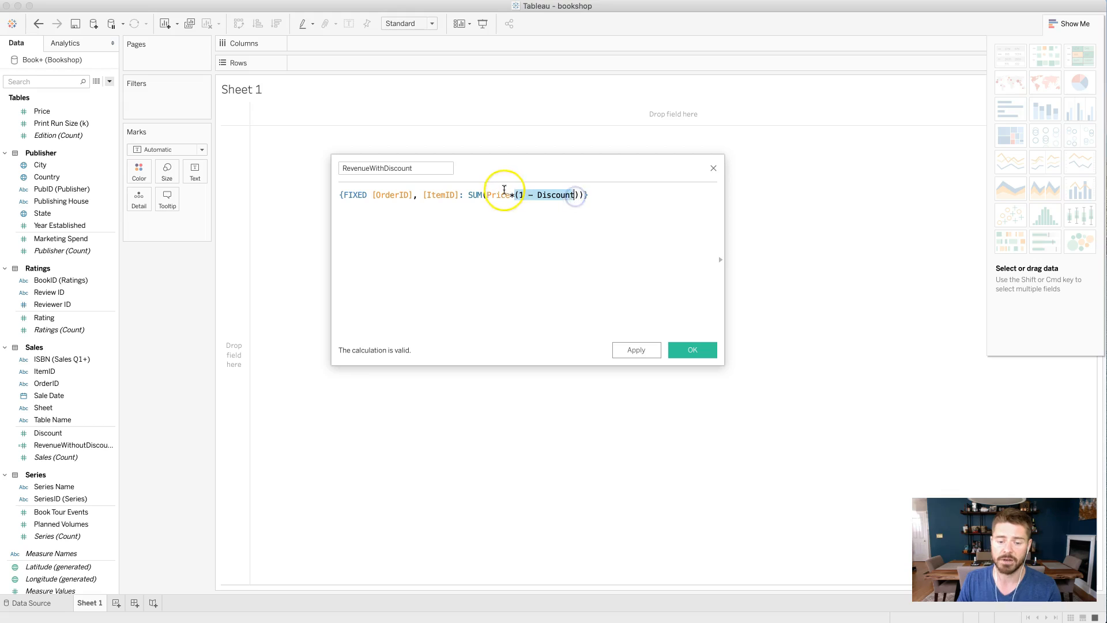
{"action": "left_click", "coordinate": [602, 198]}
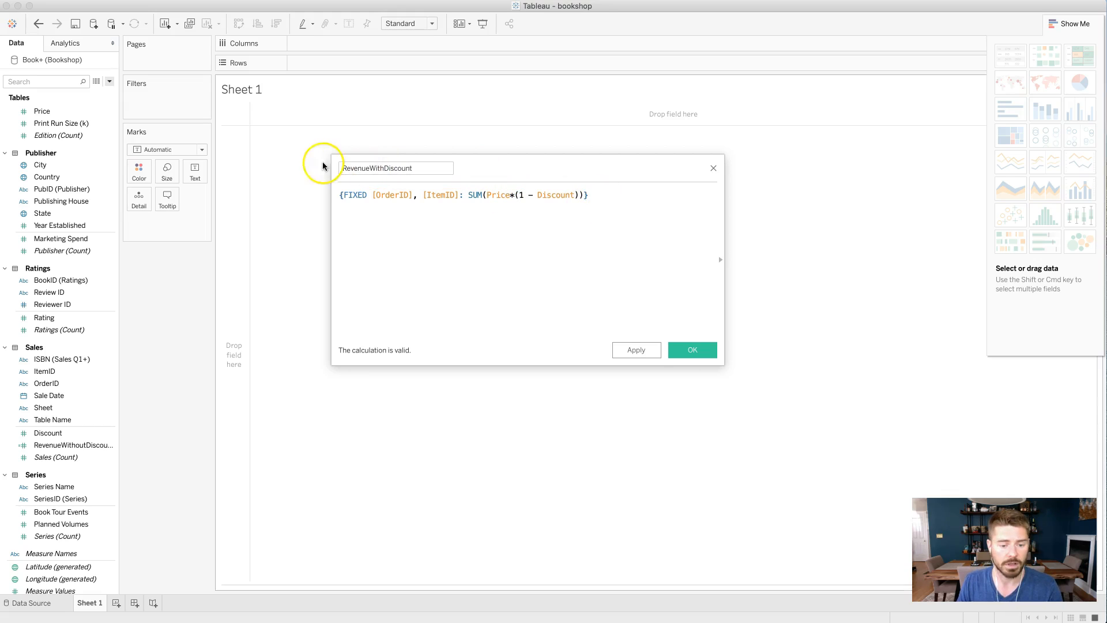
{"action": "left_click", "coordinate": [692, 349]}
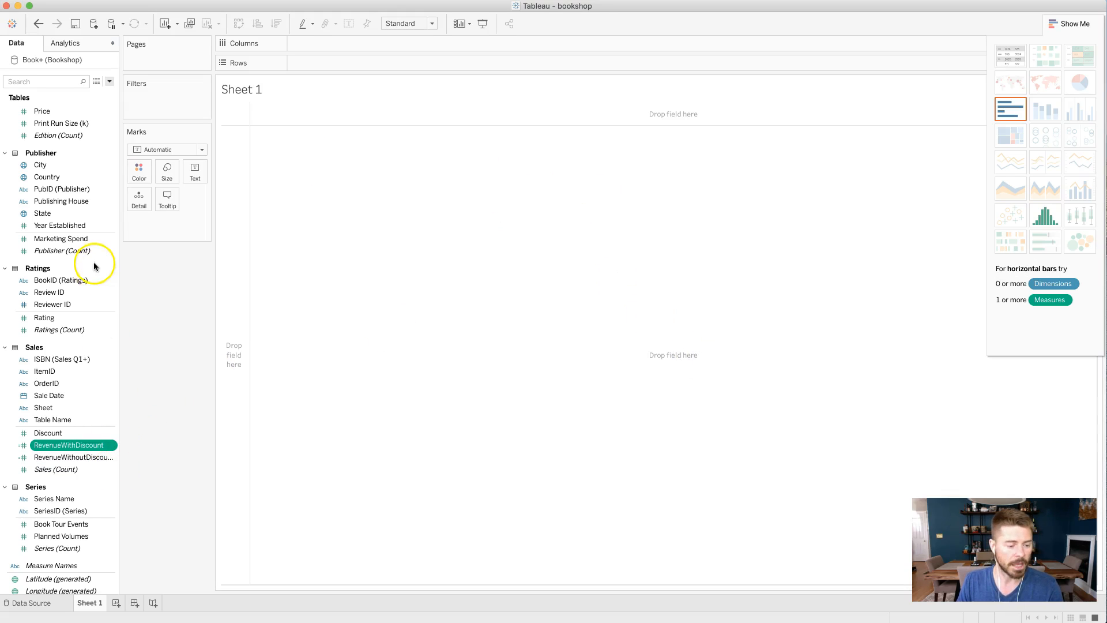
Add the author's Last Name field to the rows of Sheet 1
{"action": "scroll", "coordinate": [94, 254], "scroll_direction": "up", "scroll_amount": 10}
{"action": "left_click", "coordinate": [68, 282]}
{"action": "scroll", "coordinate": [67, 282], "scroll_direction": "up", "scroll_amount": 10}
{"action": "left_click_drag", "start_coordinate": [74, 170], "coordinate": [324, 63]}
{"action": "left_click", "coordinate": [72, 250]}
Add RevenueWithoutDiscount to the rows after Last Name and make it discrete
{"action": "scroll", "coordinate": [72, 249], "scroll_direction": "down", "scroll_amount": 10}
{"action": "left_click", "coordinate": [67, 433]}
{"action": "left_click_drag", "start_coordinate": [75, 421], "coordinate": [445, 64]}
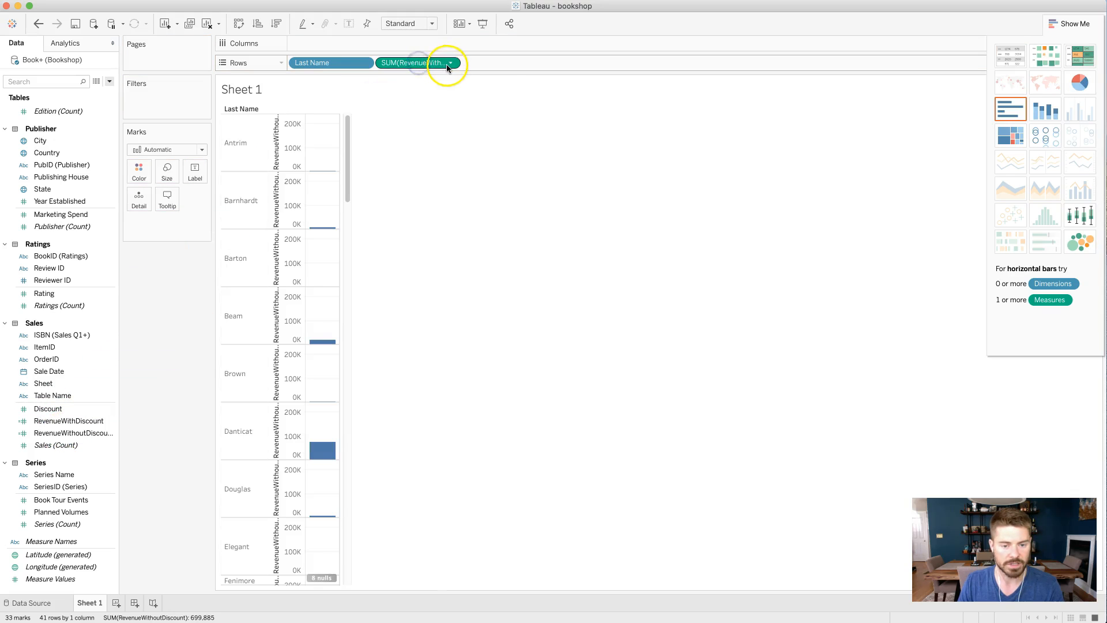
{"action": "left_click", "coordinate": [450, 62]}
{"action": "left_click", "coordinate": [432, 190]}
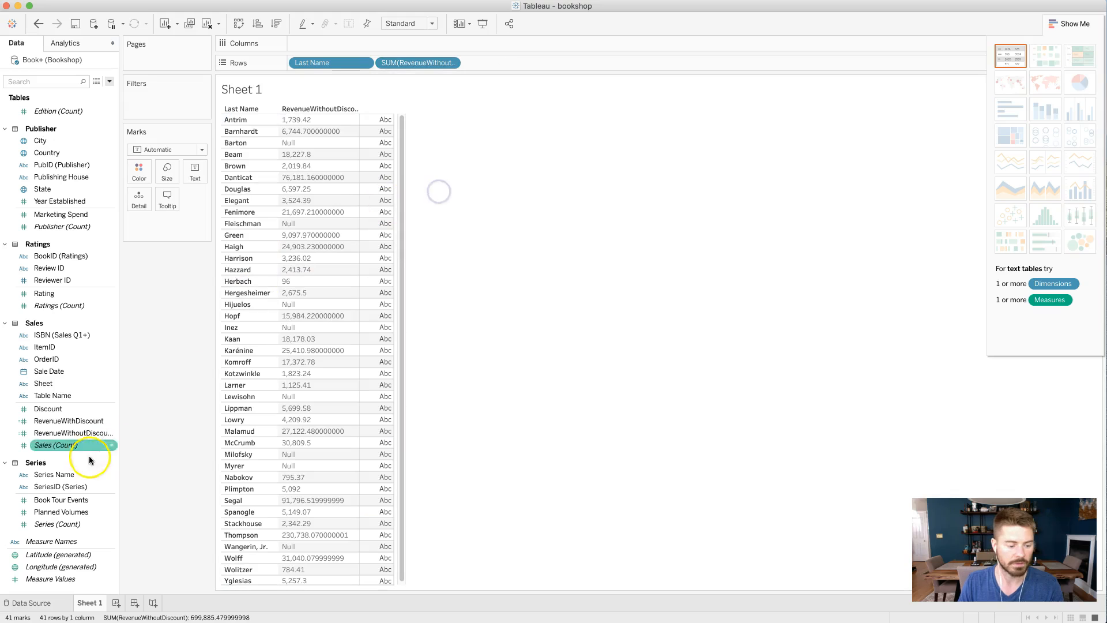
Add RevenueWithDiscount to the rows after RevenueWithoutDiscount and make it discrete
{"action": "left_click_drag", "start_coordinate": [75, 421], "coordinate": [516, 61]}
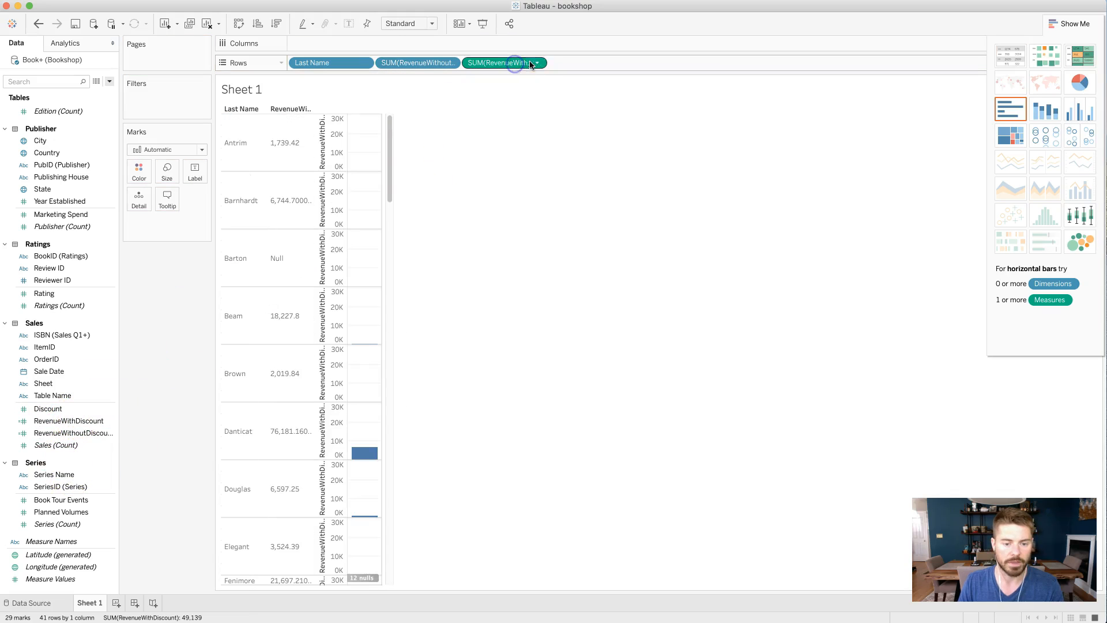
{"action": "left_click", "coordinate": [534, 63]}
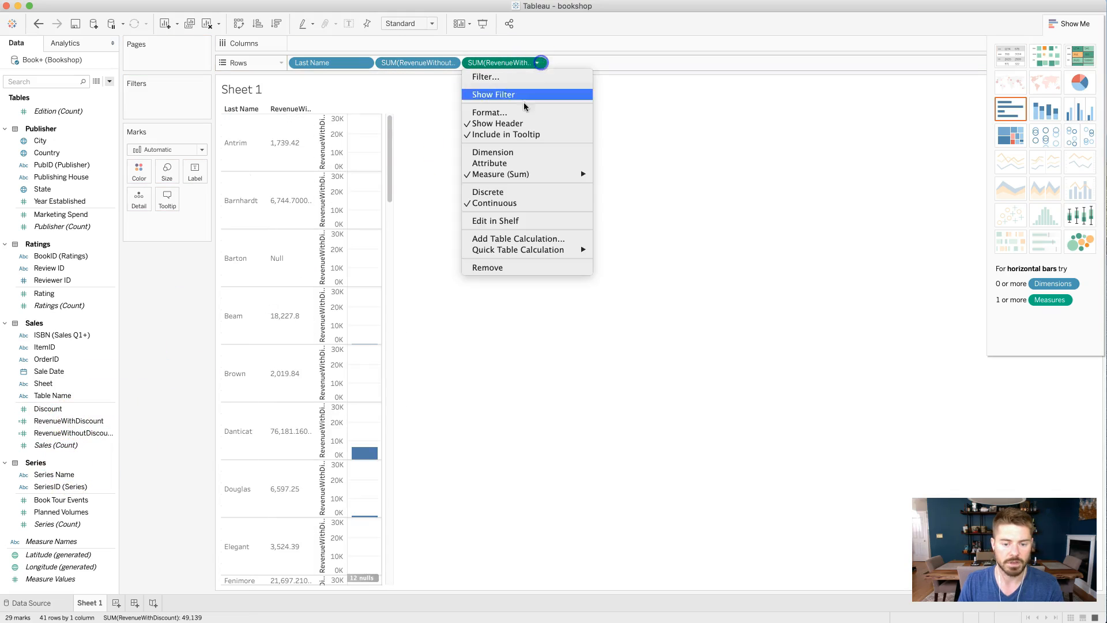
{"action": "left_click", "coordinate": [506, 193]}
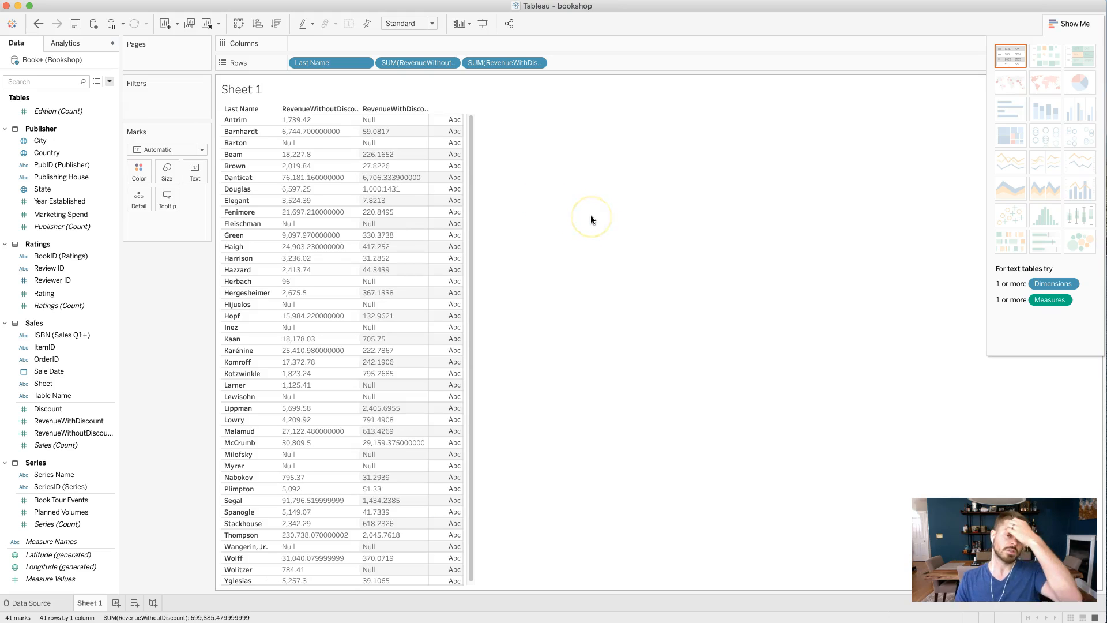
Compare the two revenue columns and examine the Discount values in the Sales table's underlying data, then close the data view
{"action": "mouse_move", "coordinate": [460, 287]}
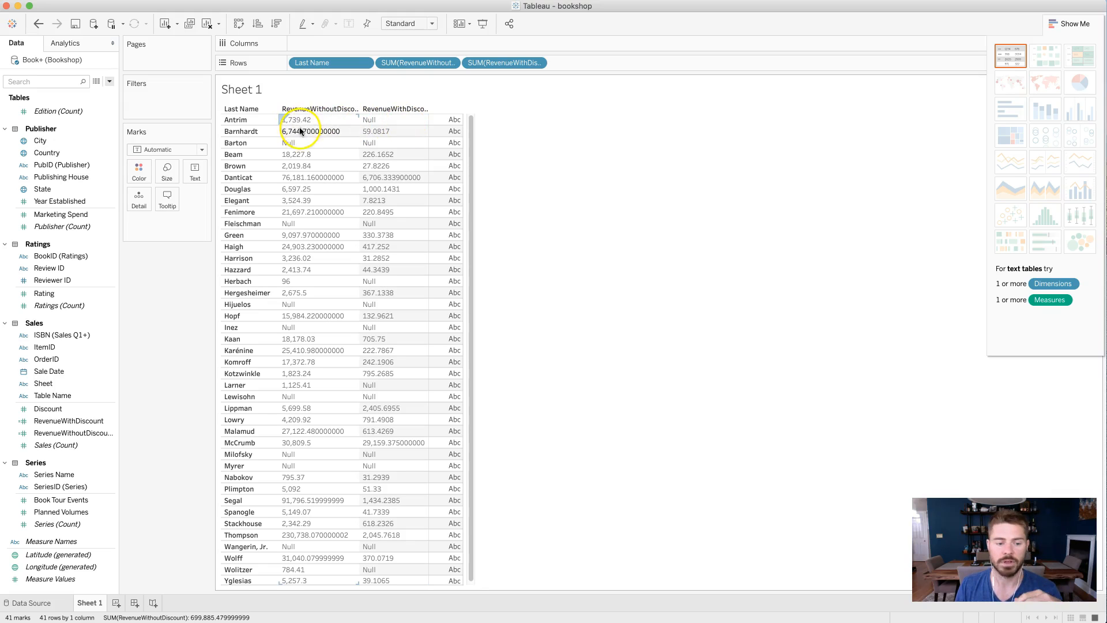
{"action": "left_click", "coordinate": [371, 136]}
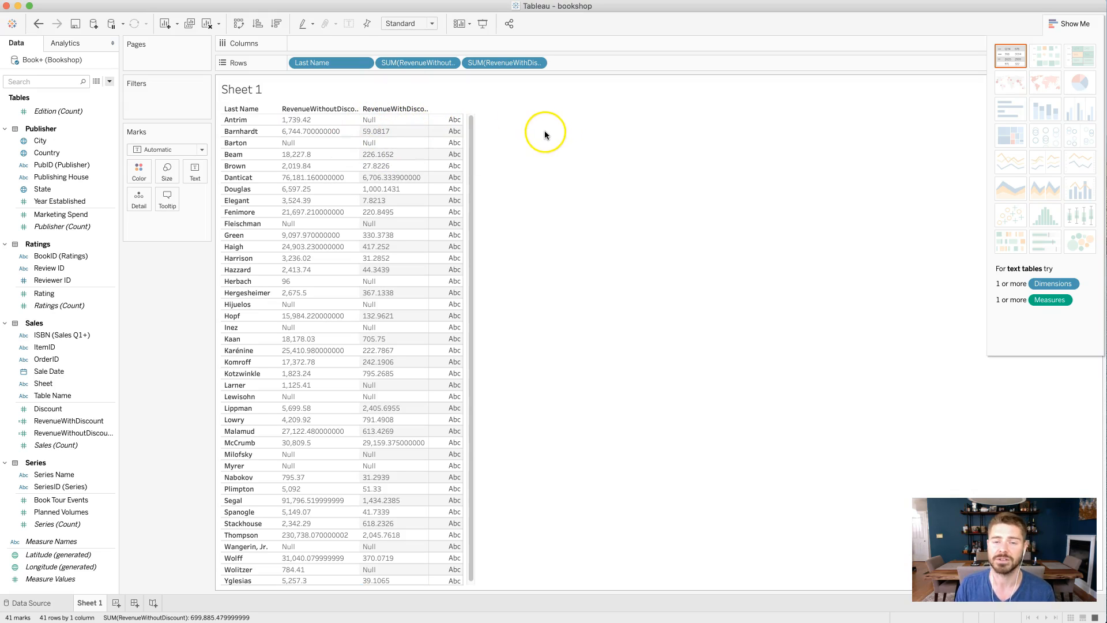
{"action": "left_click", "coordinate": [96, 82]}
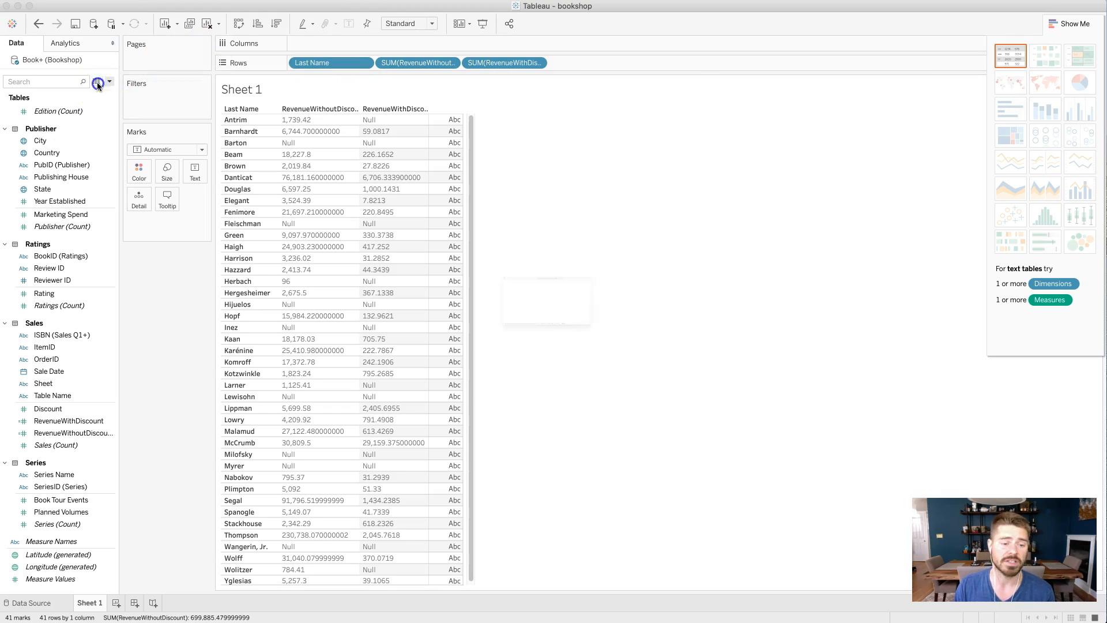
{"action": "left_click", "coordinate": [603, 424]}
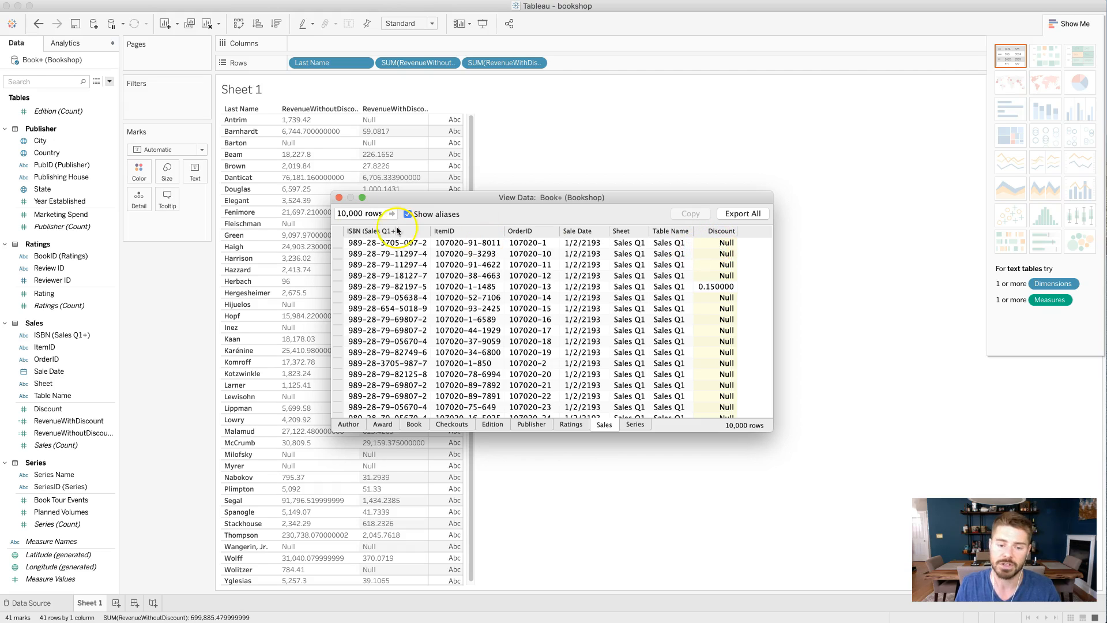
{"action": "left_click", "coordinate": [338, 198]}
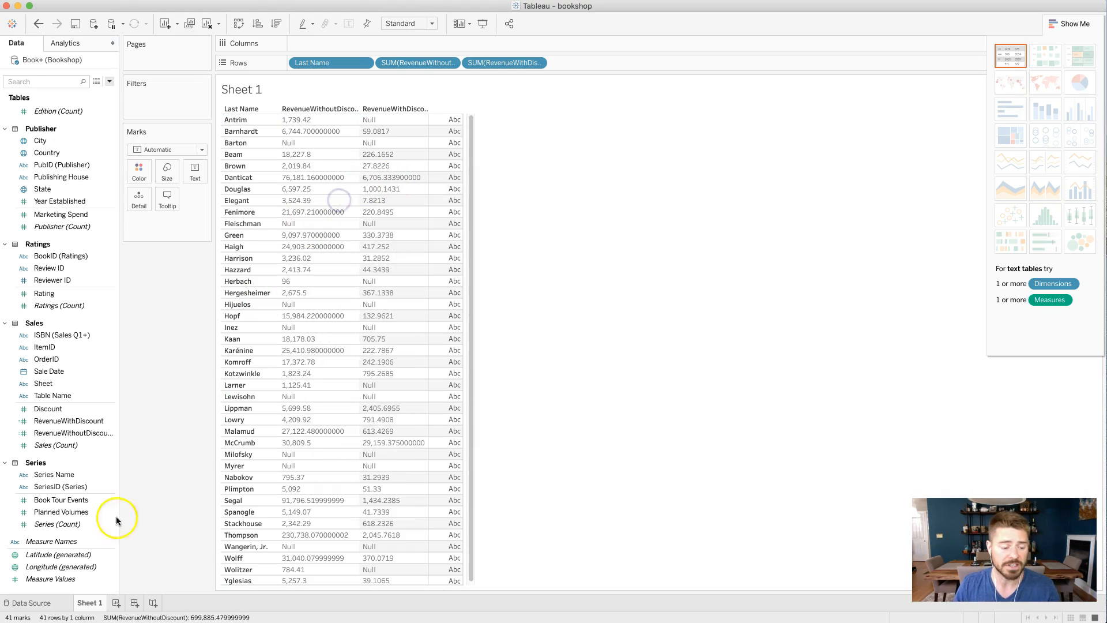
Edit the RevenueWithDiscount calculation to wrap Discount in ZN(), so it sums Price*(1 - ZN(Discount)), and save it
{"action": "left_click", "coordinate": [78, 420]}
{"action": "left_click", "coordinate": [82, 434]}
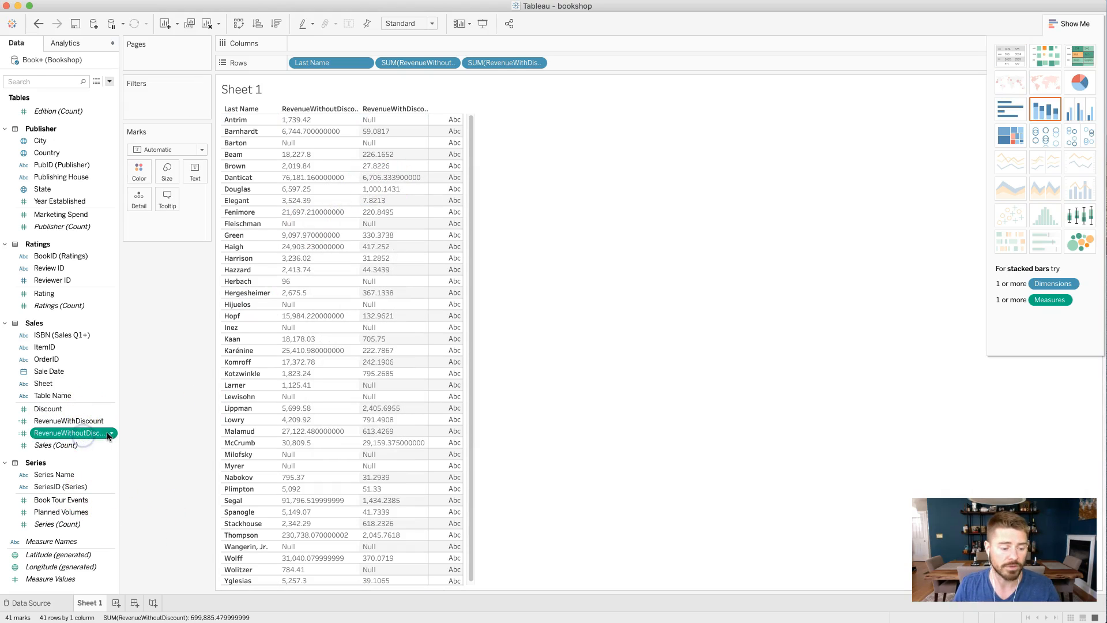
{"action": "left_click", "coordinate": [110, 434]}
{"action": "left_click", "coordinate": [51, 422]}
{"action": "left_click", "coordinate": [114, 421]}
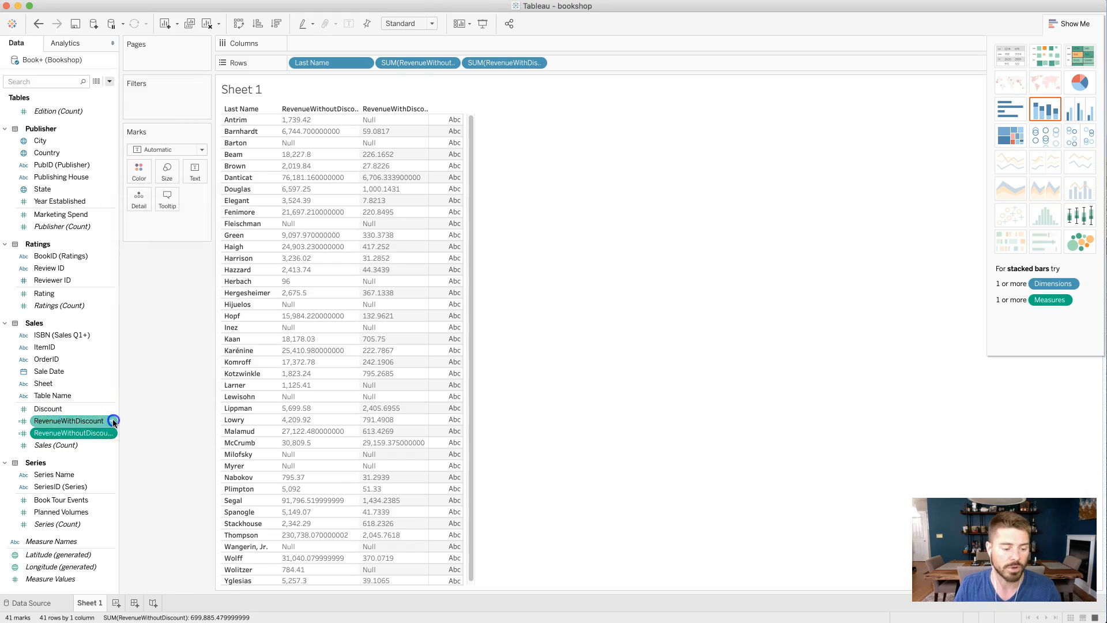
{"action": "left_click", "coordinate": [151, 487]}
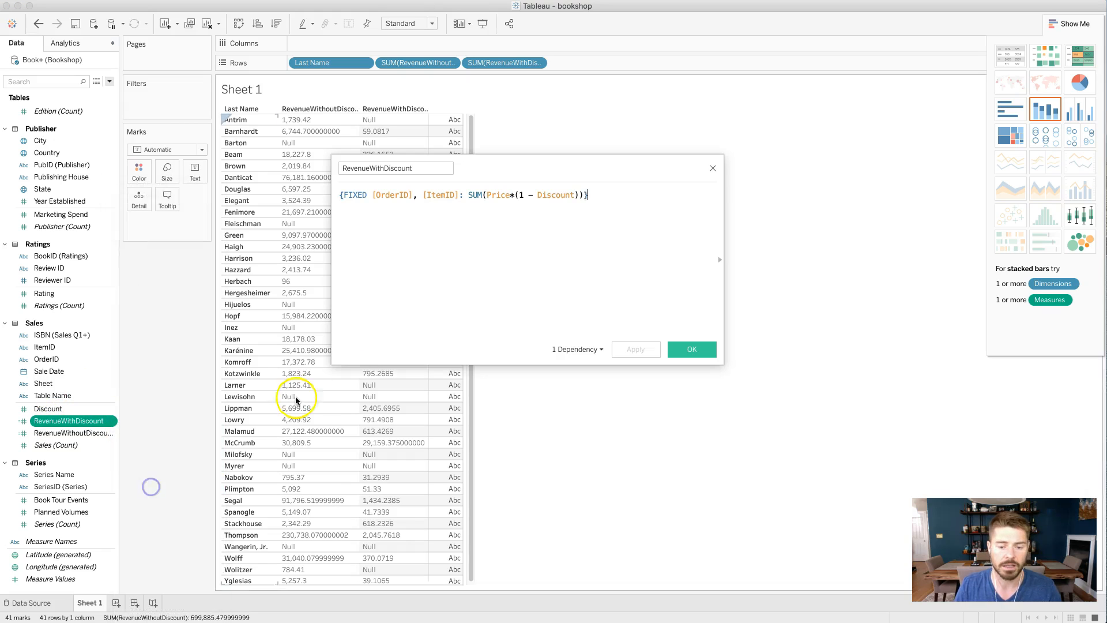
{"action": "left_click", "coordinate": [538, 195]}
{"action": "type", "text": "ZN("}
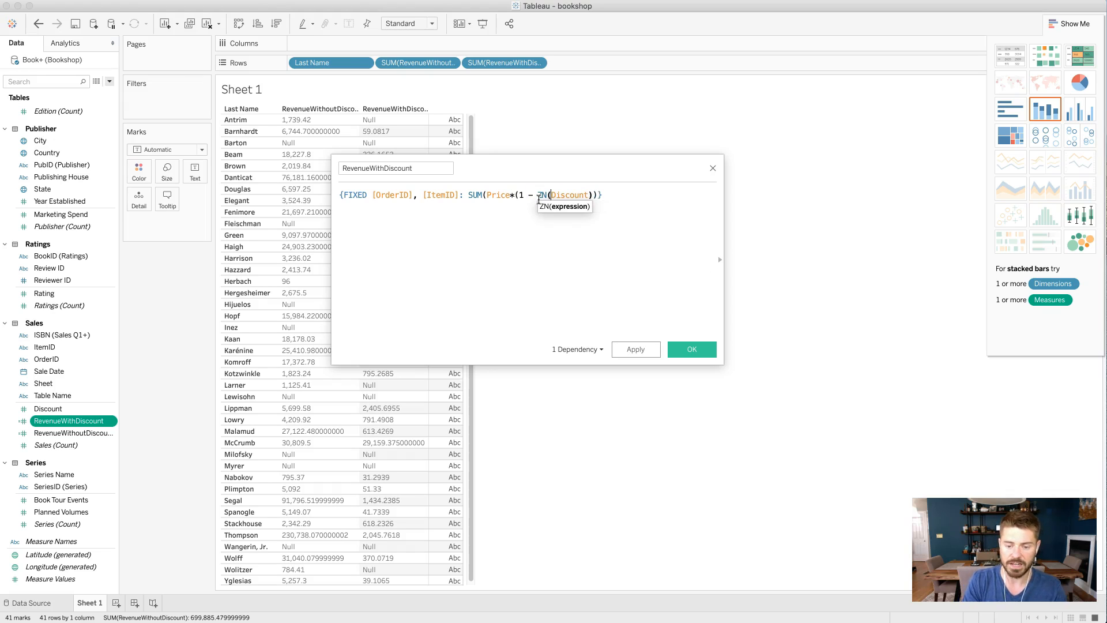
{"action": "left_click", "coordinate": [619, 224]}
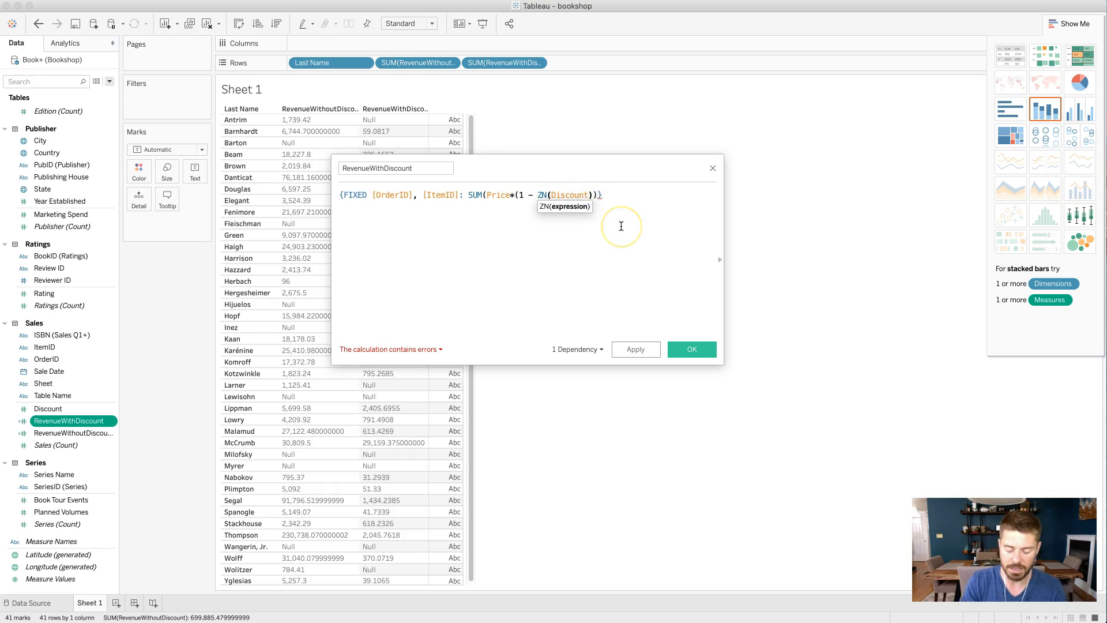
{"action": "type", "text": ")"}
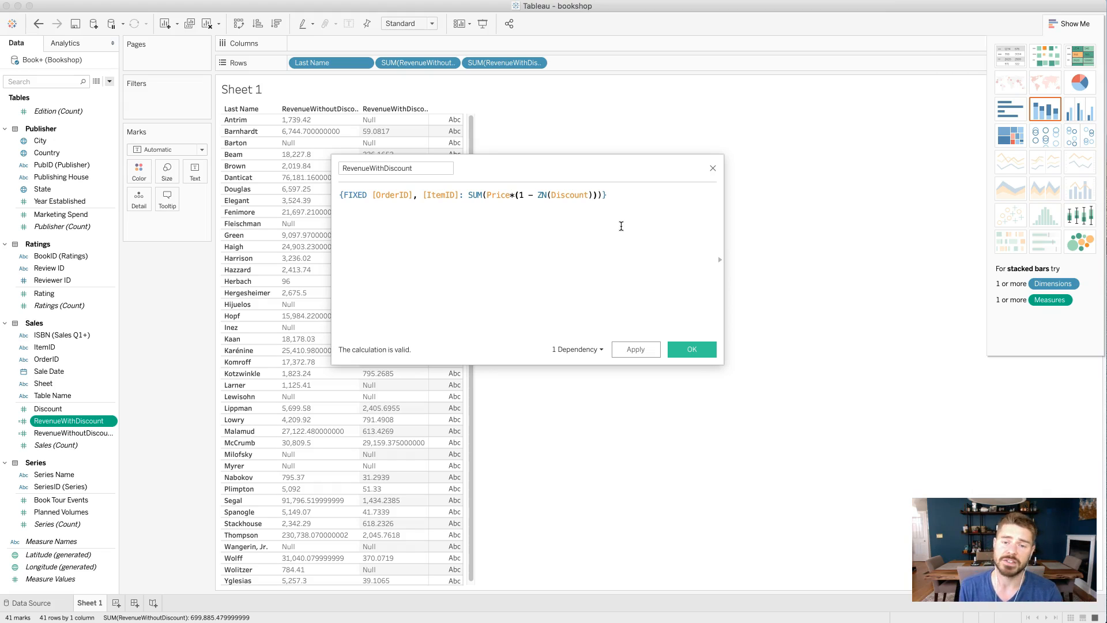
{"action": "left_click_drag", "start_coordinate": [531, 159], "coordinate": [696, 95]}
{"action": "left_click", "coordinate": [850, 286]}
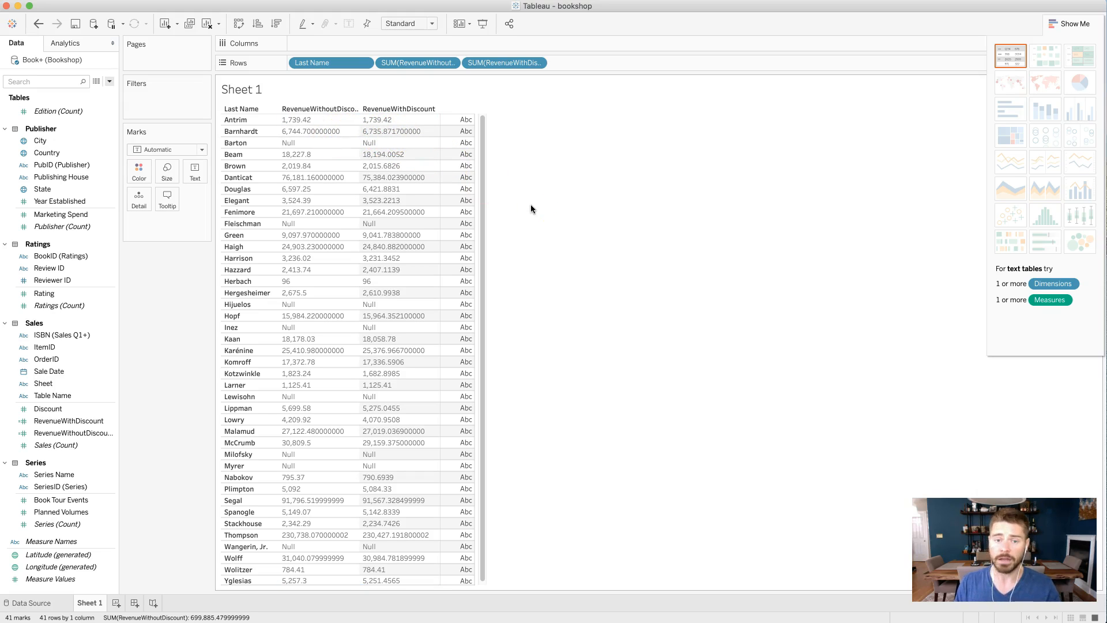
Create a calculated field named Discount (Dollars)
{"action": "left_click", "coordinate": [110, 81]}
{"action": "left_click", "coordinate": [81, 90]}
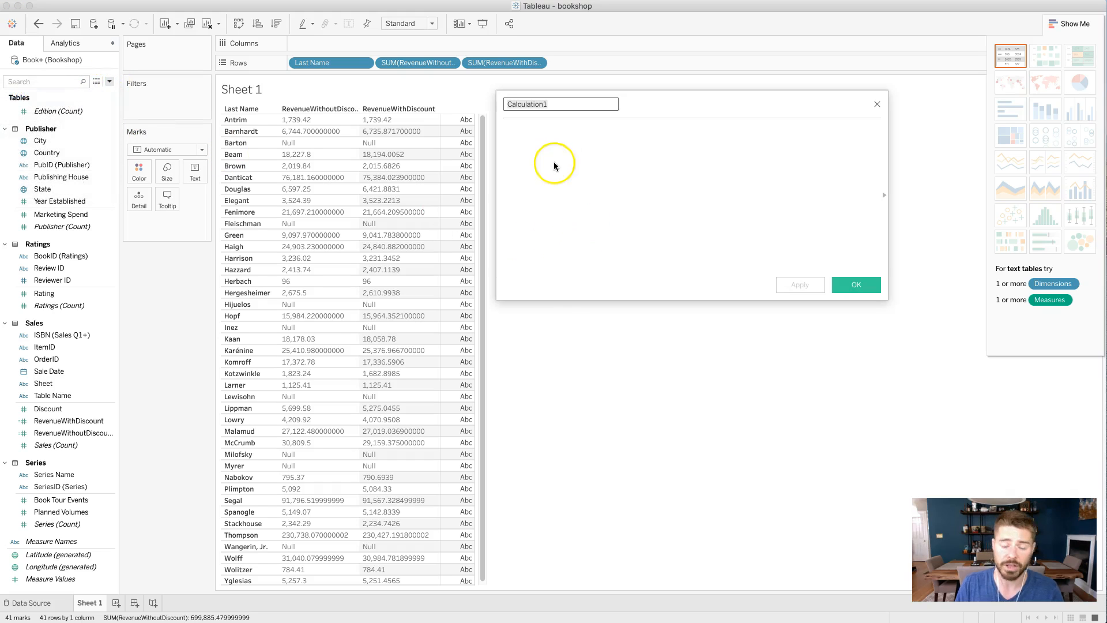
{"action": "type", "text": "Disct"}
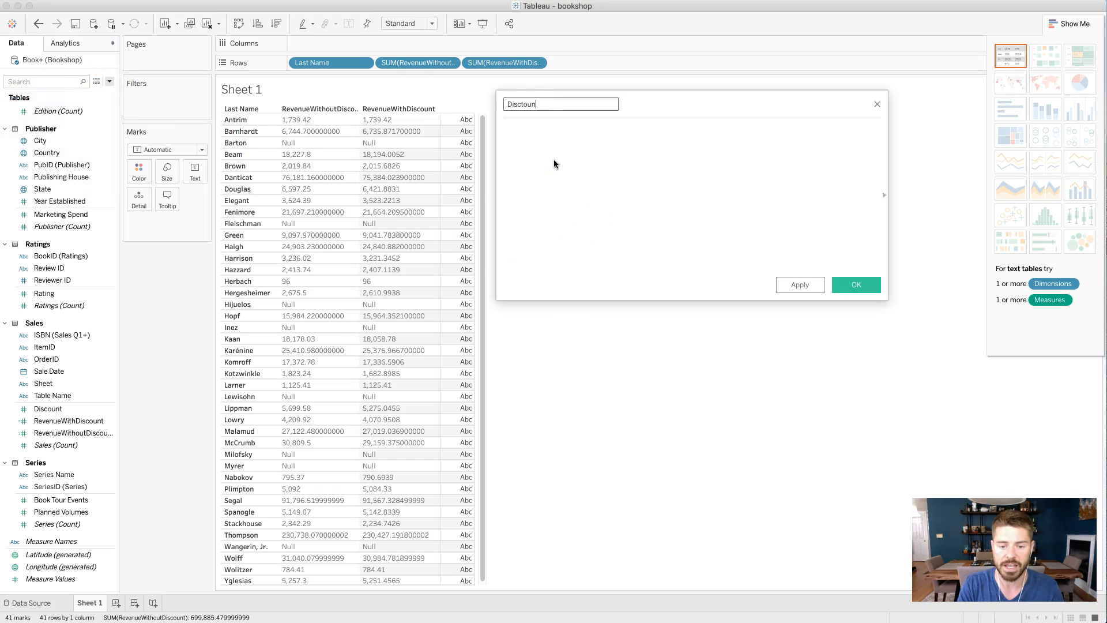
{"action": "key", "text": "BackSpace"}
{"action": "type", "text": "ount (Dollars)"}
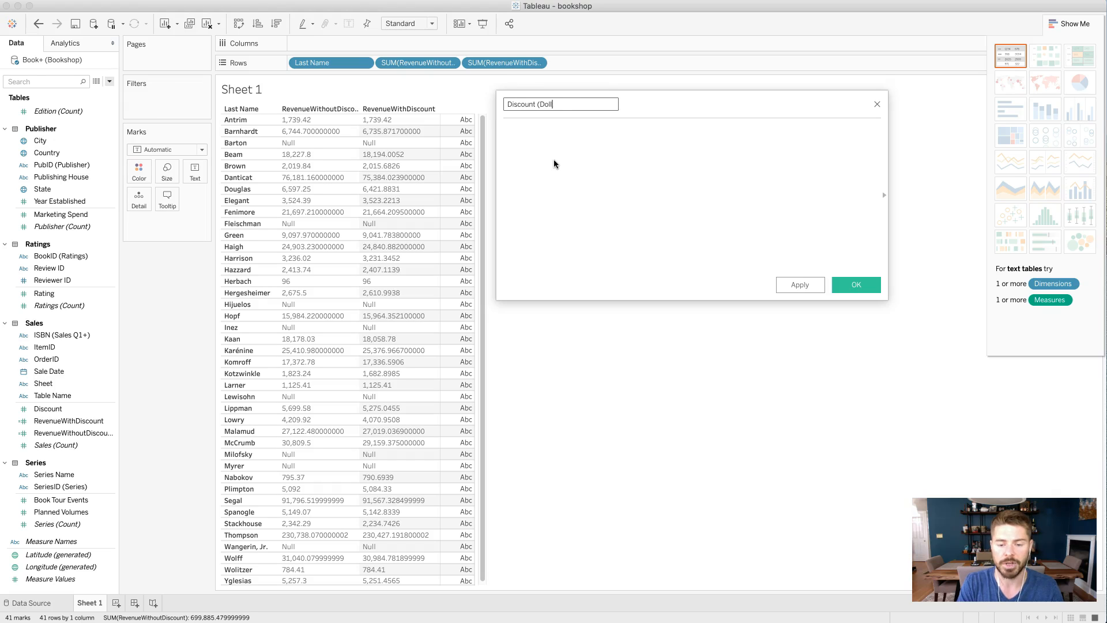
Enter the formula [RevenueWithoutDiscount] - [RevenueWithDiscount] for the Discount (Dollars) calculation
{"action": "left_click", "coordinate": [79, 433]}
{"action": "left_click_drag", "start_coordinate": [68, 421], "coordinate": [562, 210]}
{"action": "left_click_drag", "start_coordinate": [75, 433], "coordinate": [507, 133]}
{"action": "type", "text": "-"}
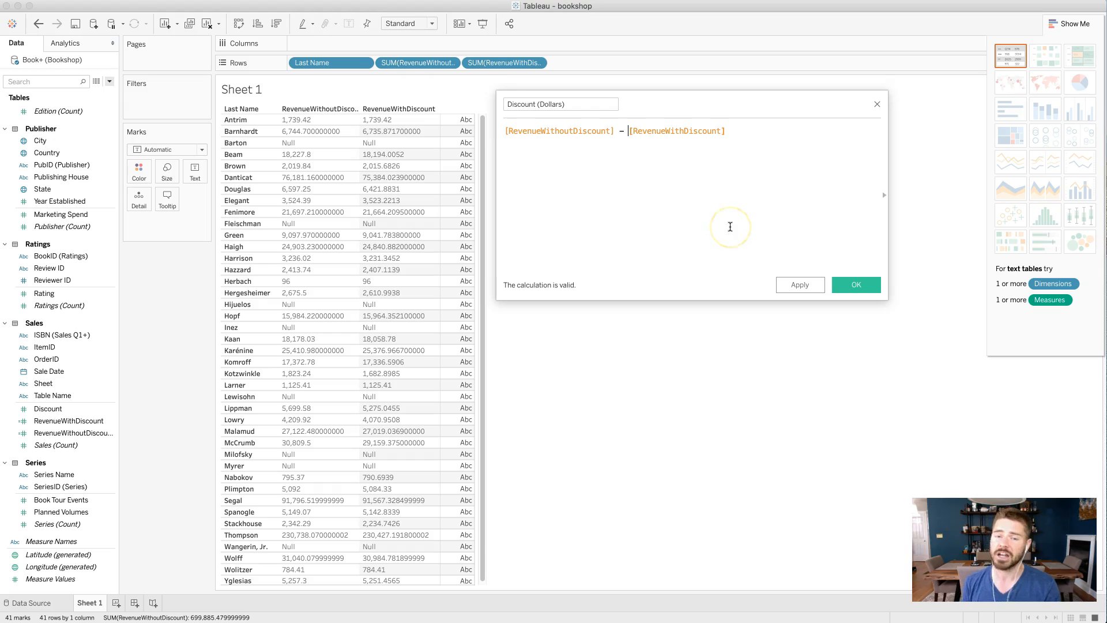
Save the Discount (Dollars) calculation and add it to the rows after RevenueWithDiscount as a discrete value
{"action": "left_click", "coordinate": [857, 284]}
{"action": "left_click_drag", "start_coordinate": [63, 421], "coordinate": [615, 63]}
{"action": "left_click", "coordinate": [623, 62]}
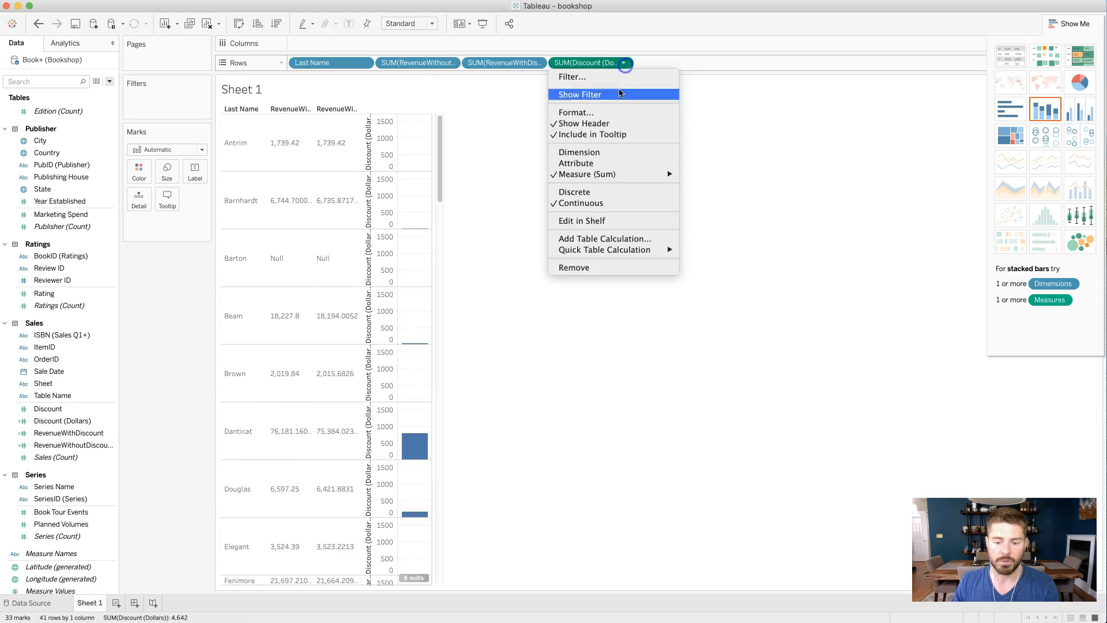
{"action": "left_click", "coordinate": [610, 191]}
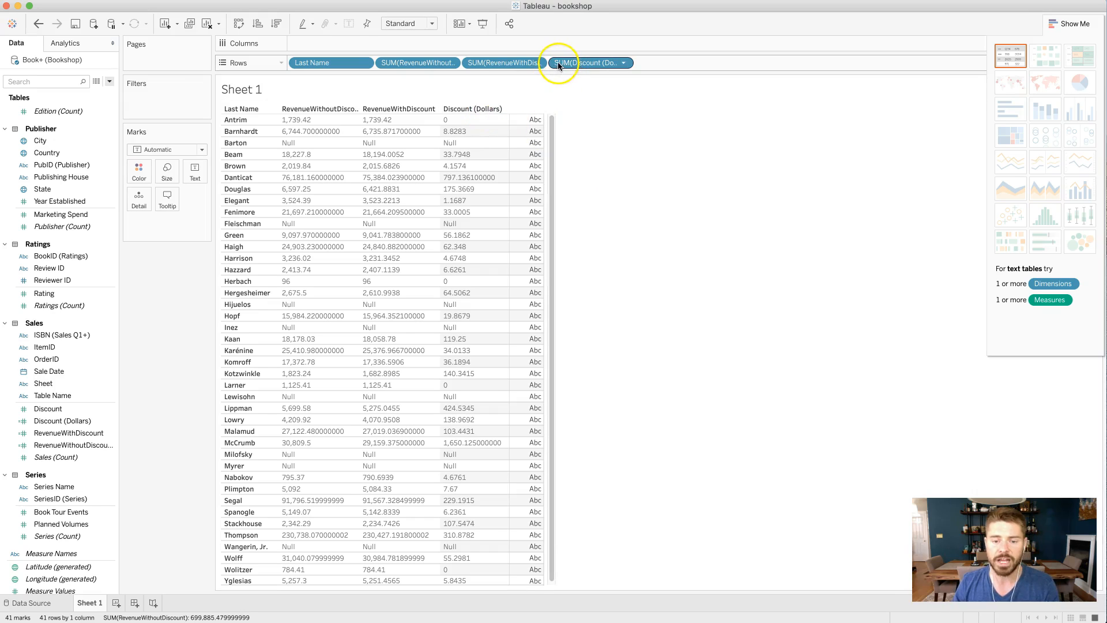
{"action": "left_click", "coordinate": [468, 110]}
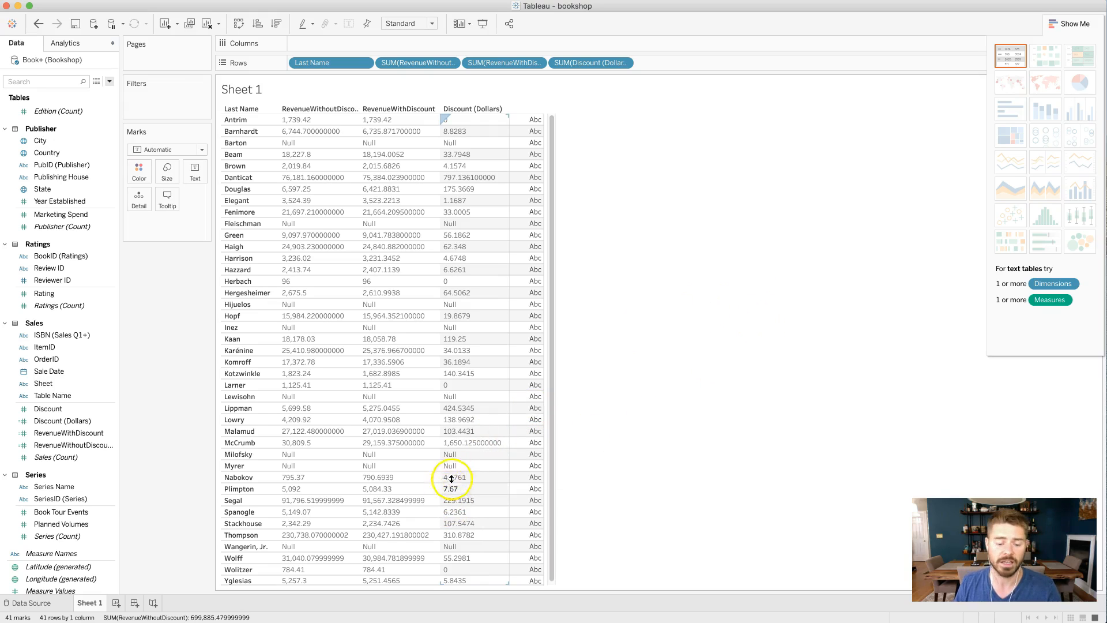
Change the aggregation of Discount (Dollars) in the rows to Average and examine the average discounts by author
{"action": "left_click", "coordinate": [623, 62]}
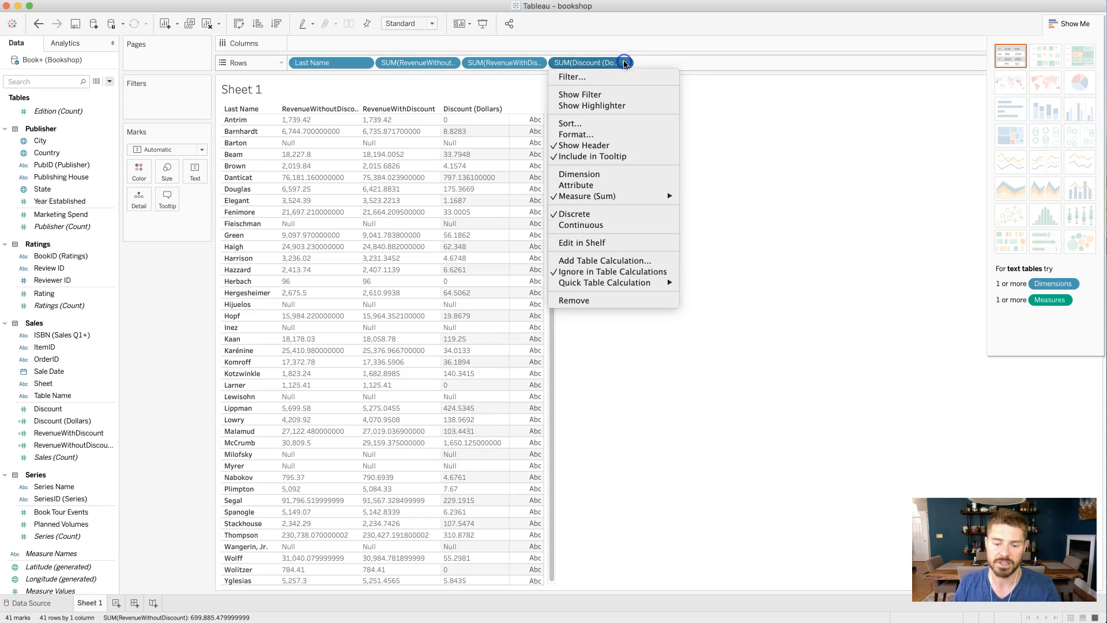
{"action": "mouse_move", "coordinate": [646, 196]}
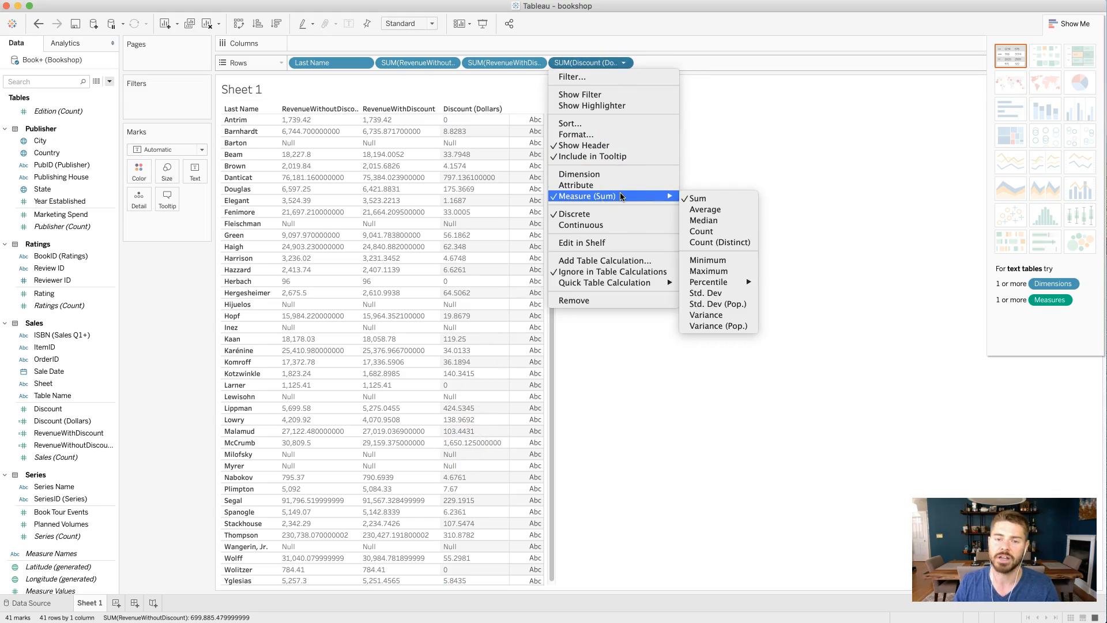
{"action": "left_click", "coordinate": [691, 211]}
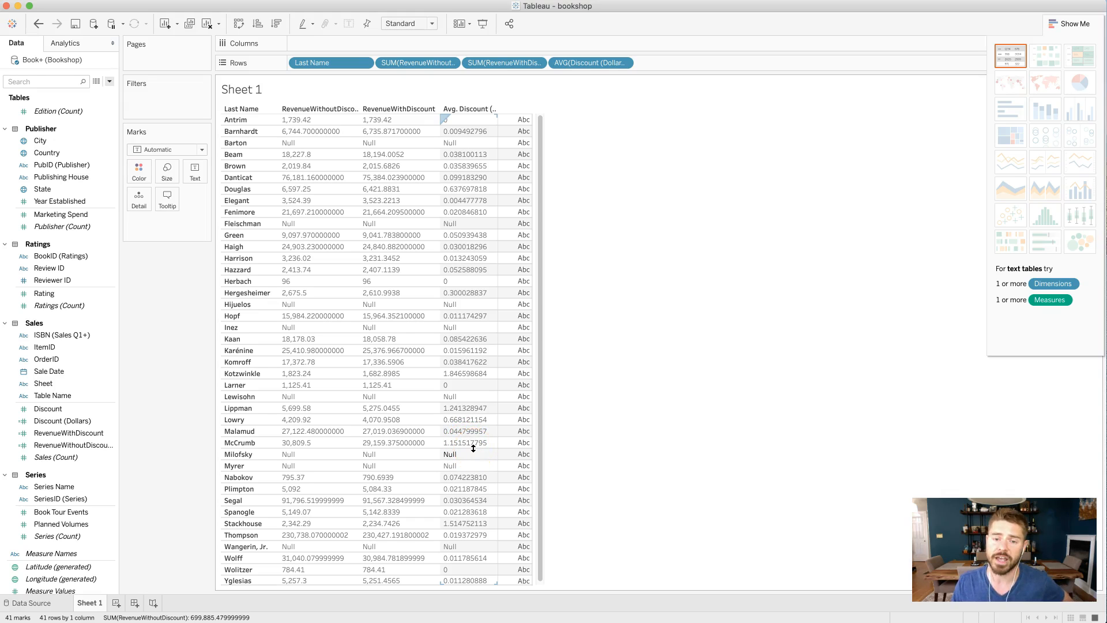
{"action": "left_click", "coordinate": [460, 418]}
{"action": "left_click", "coordinate": [482, 523]}
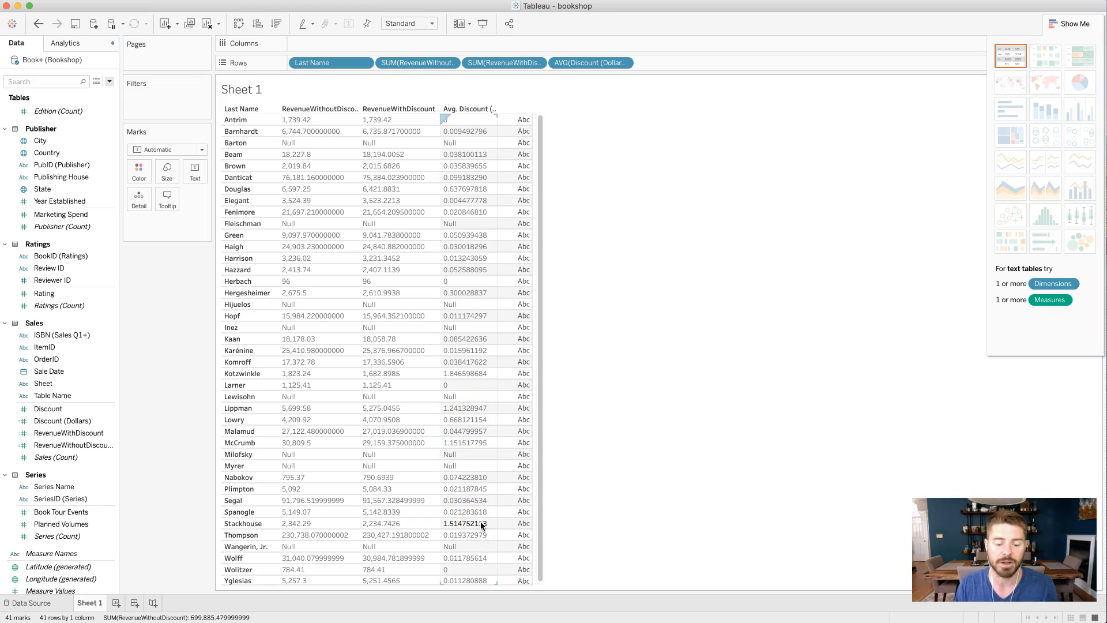
{"action": "left_click", "coordinate": [487, 411]}
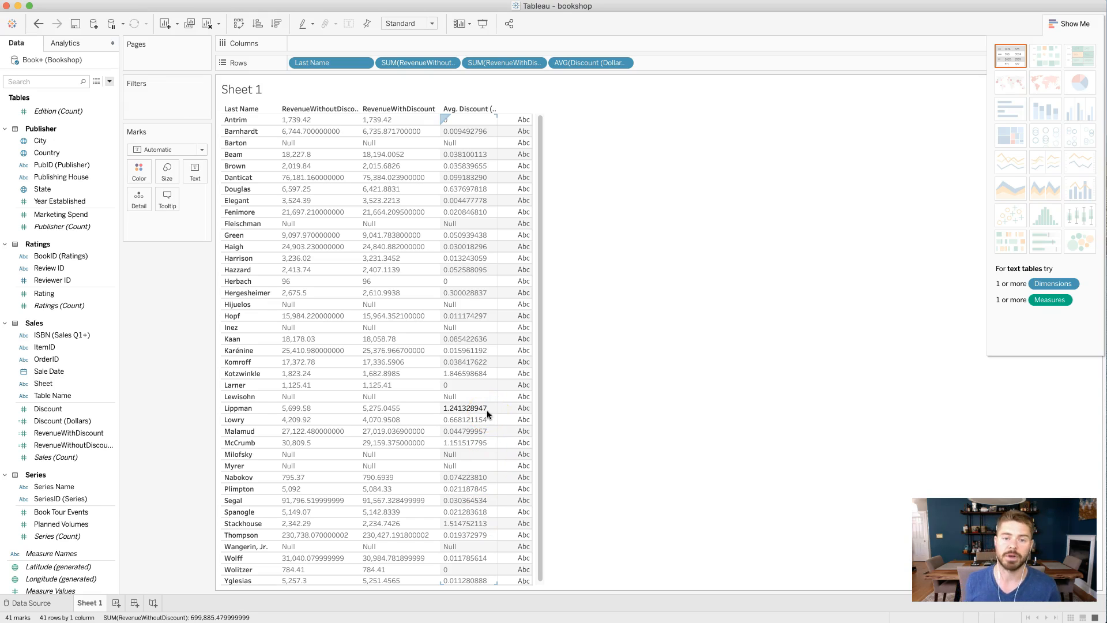